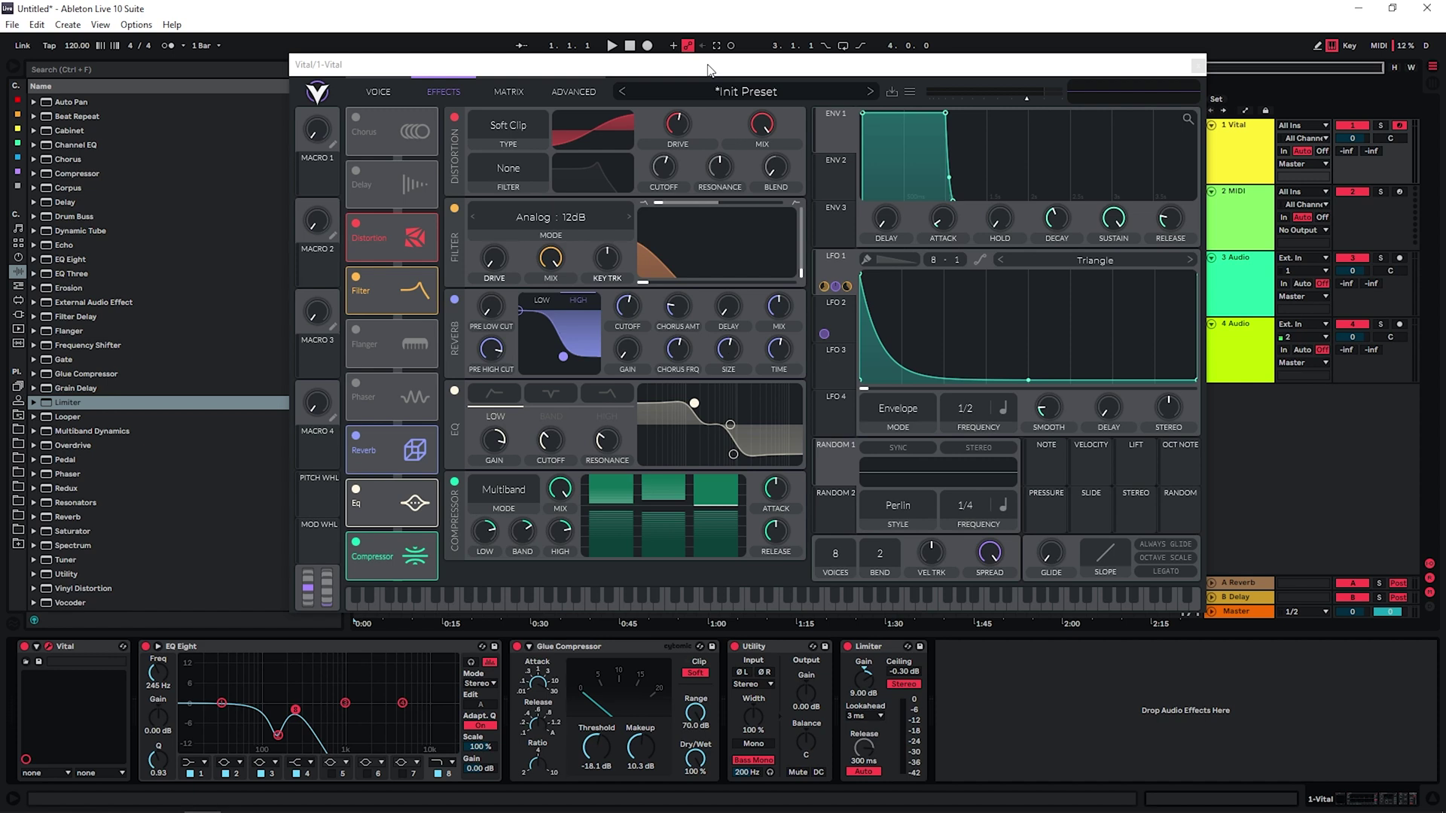
{"action": "key", "text": "a"}
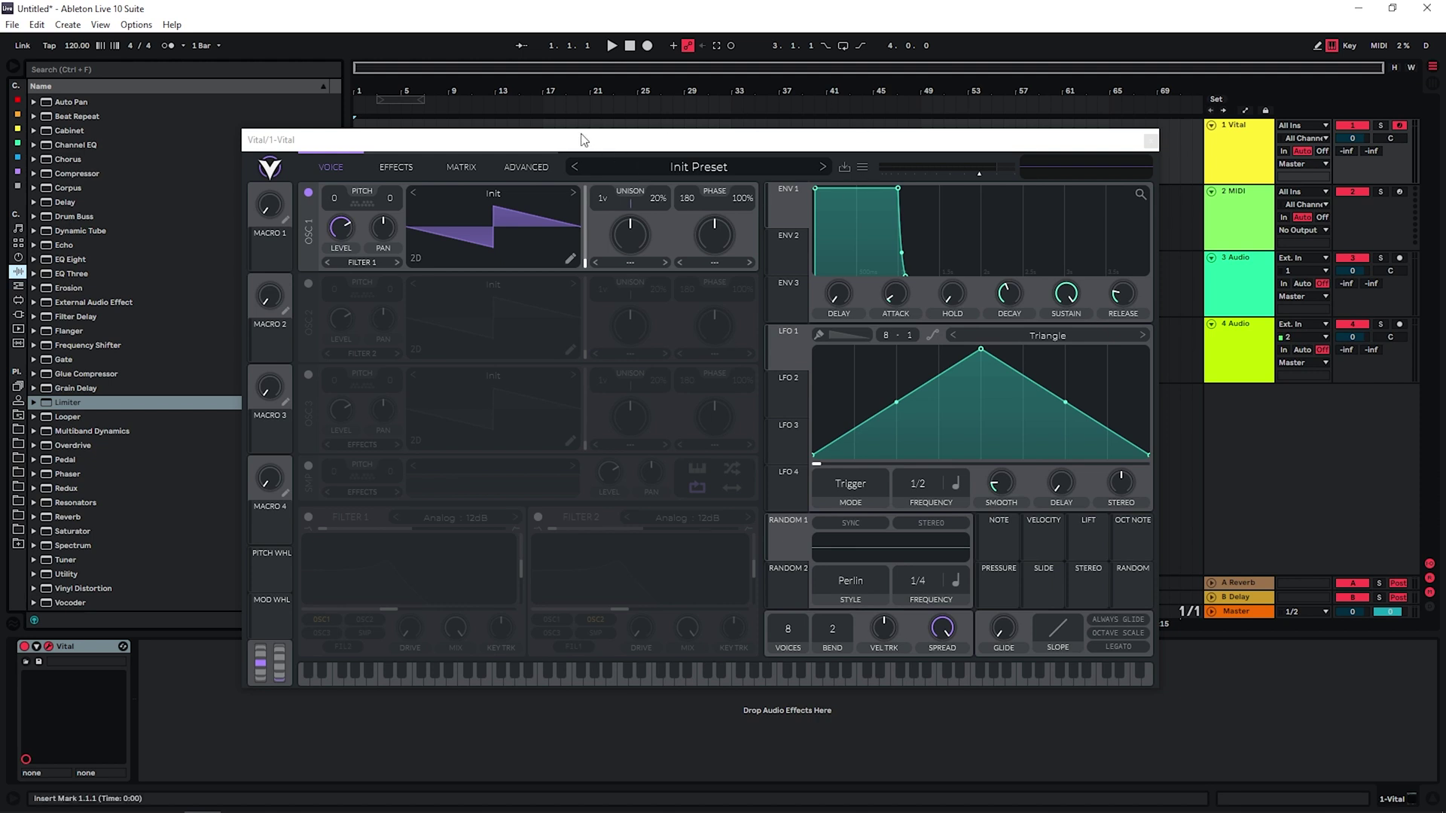
Load the Basic Shapes wavetable into oscillator 1 of the initial preset.
{"action": "left_click", "coordinate": [491, 191]}
{"action": "double_click", "coordinate": [837, 224]}
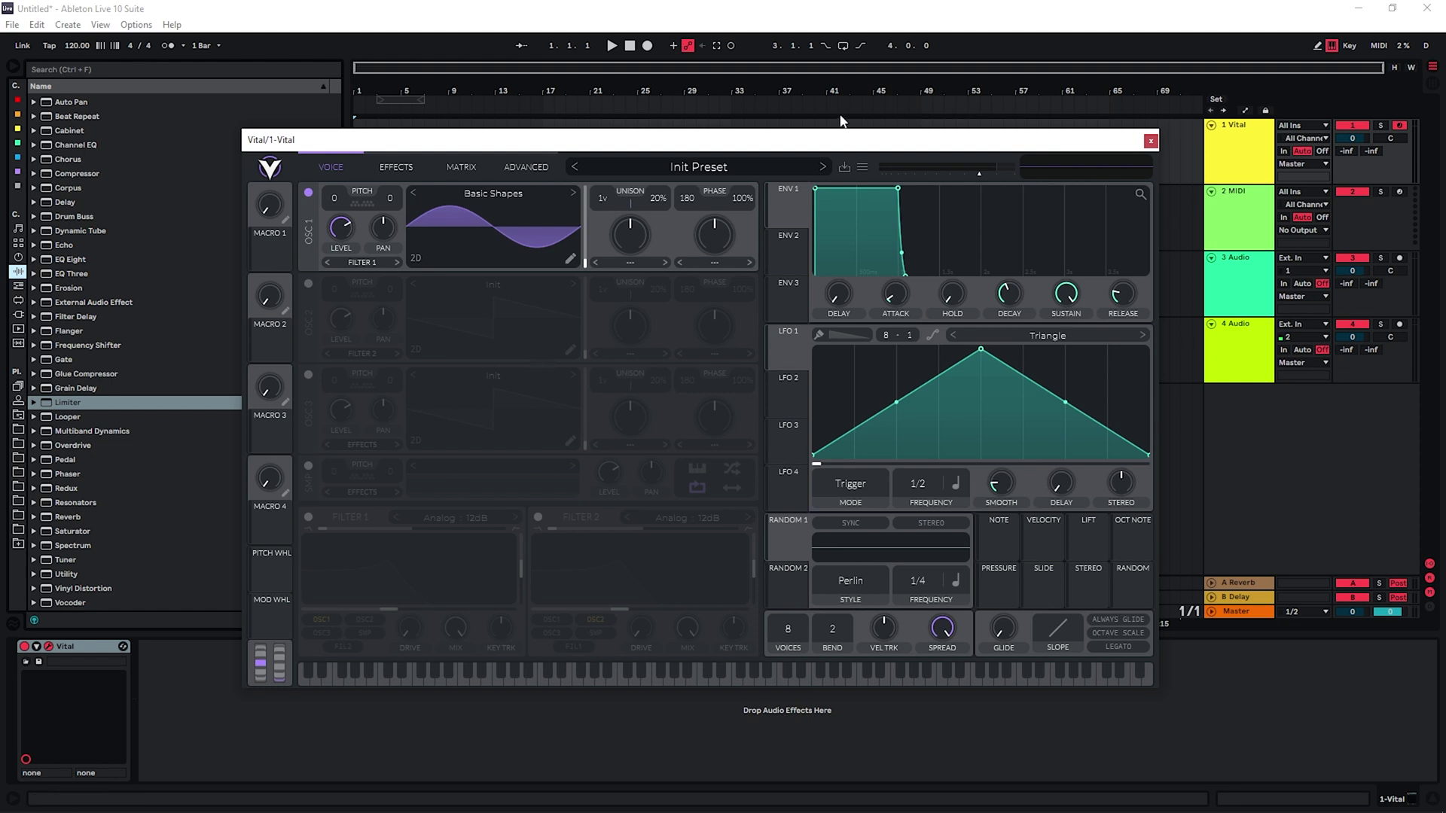
{"action": "left_click_drag", "start_coordinate": [804, 142], "coordinate": [845, 114]}
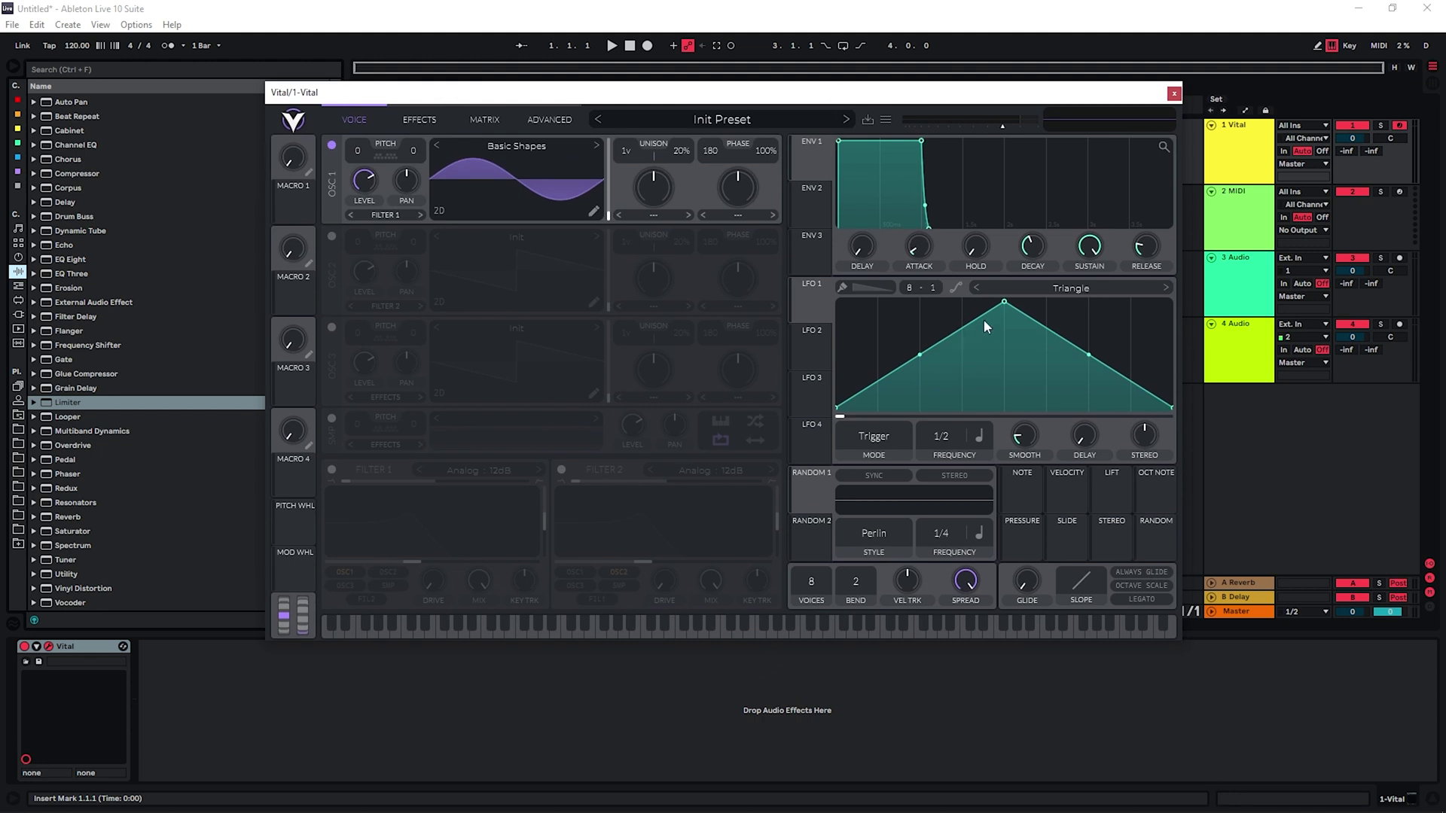
Skew LFO 1's triangle peak close to the start and use LFO 1 to modulate the cutoff of an enabled Filter 1.
{"action": "left_click_drag", "start_coordinate": [1004, 303], "coordinate": [847, 294]}
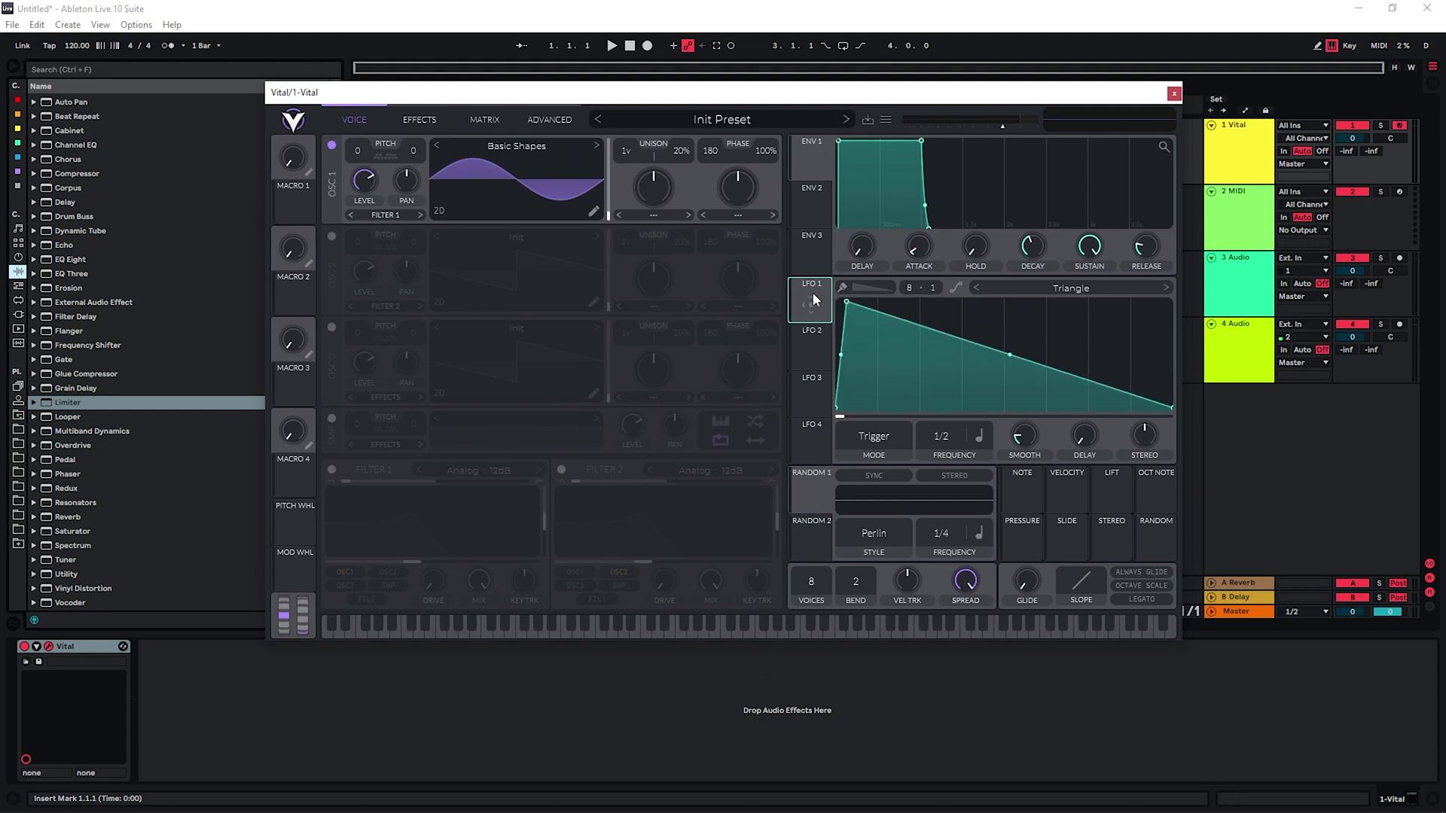
{"action": "left_click", "coordinate": [332, 469]}
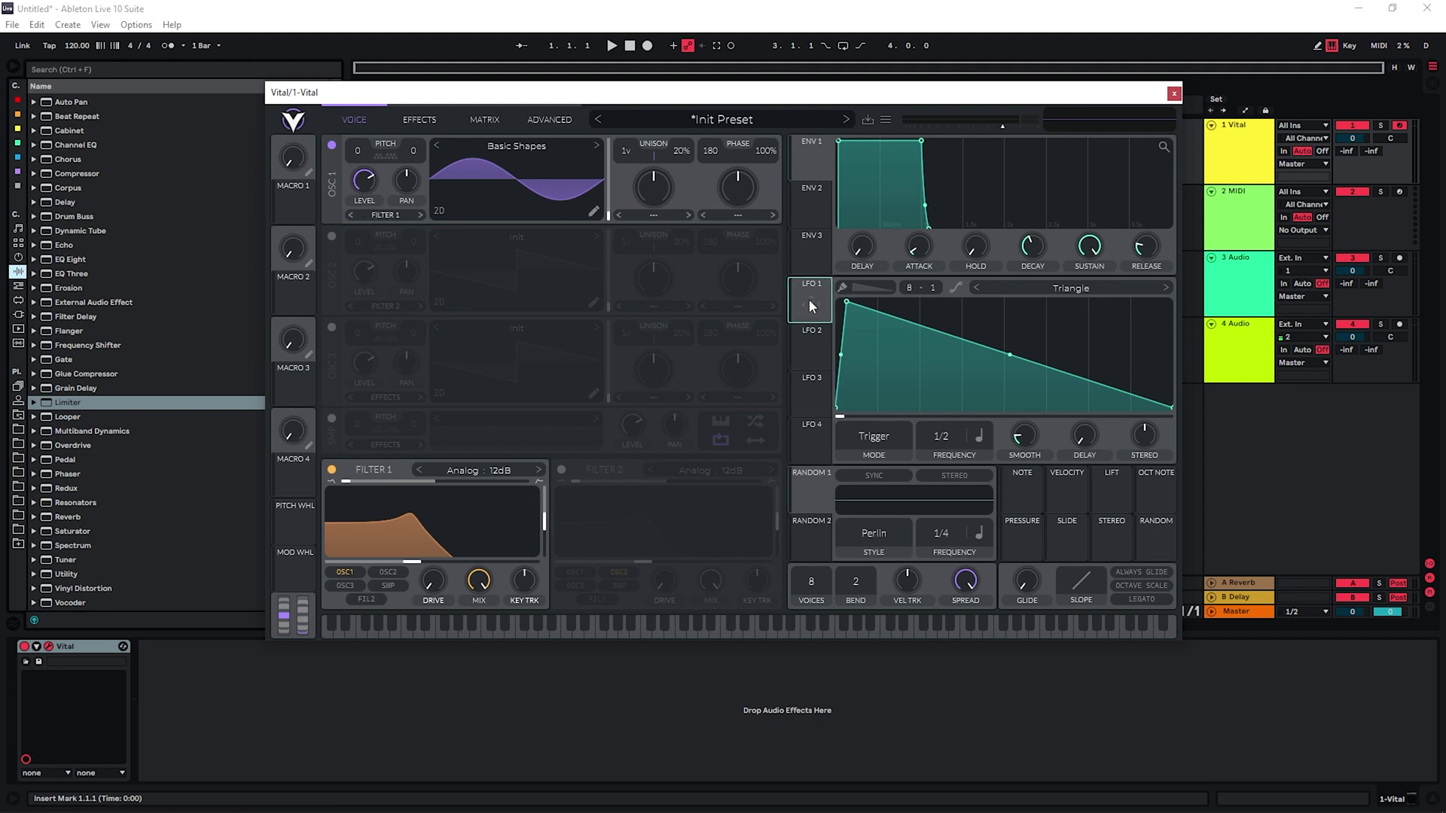
{"action": "left_click_drag", "start_coordinate": [809, 300], "coordinate": [414, 559]}
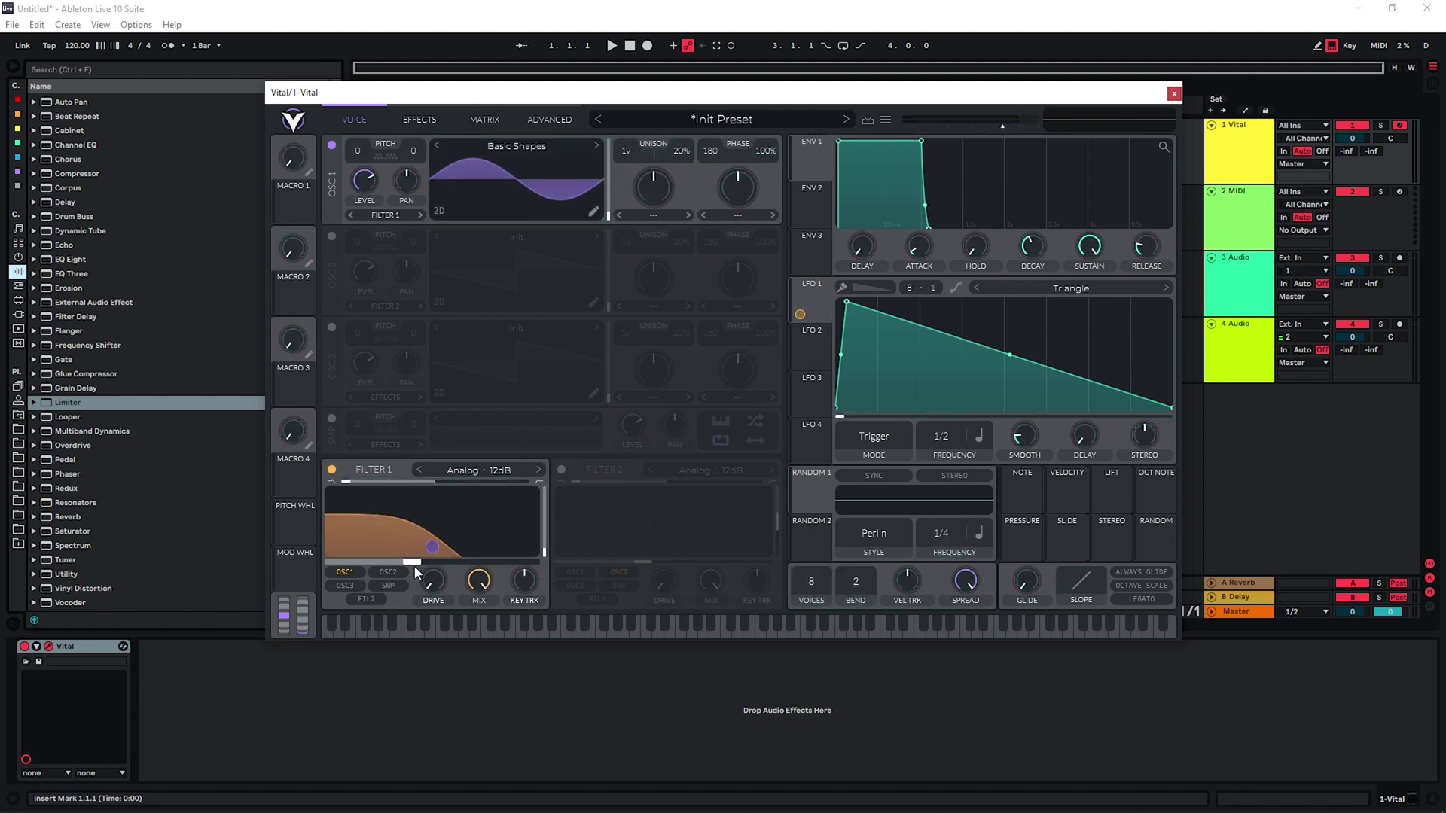
{"action": "key", "text": "a"}
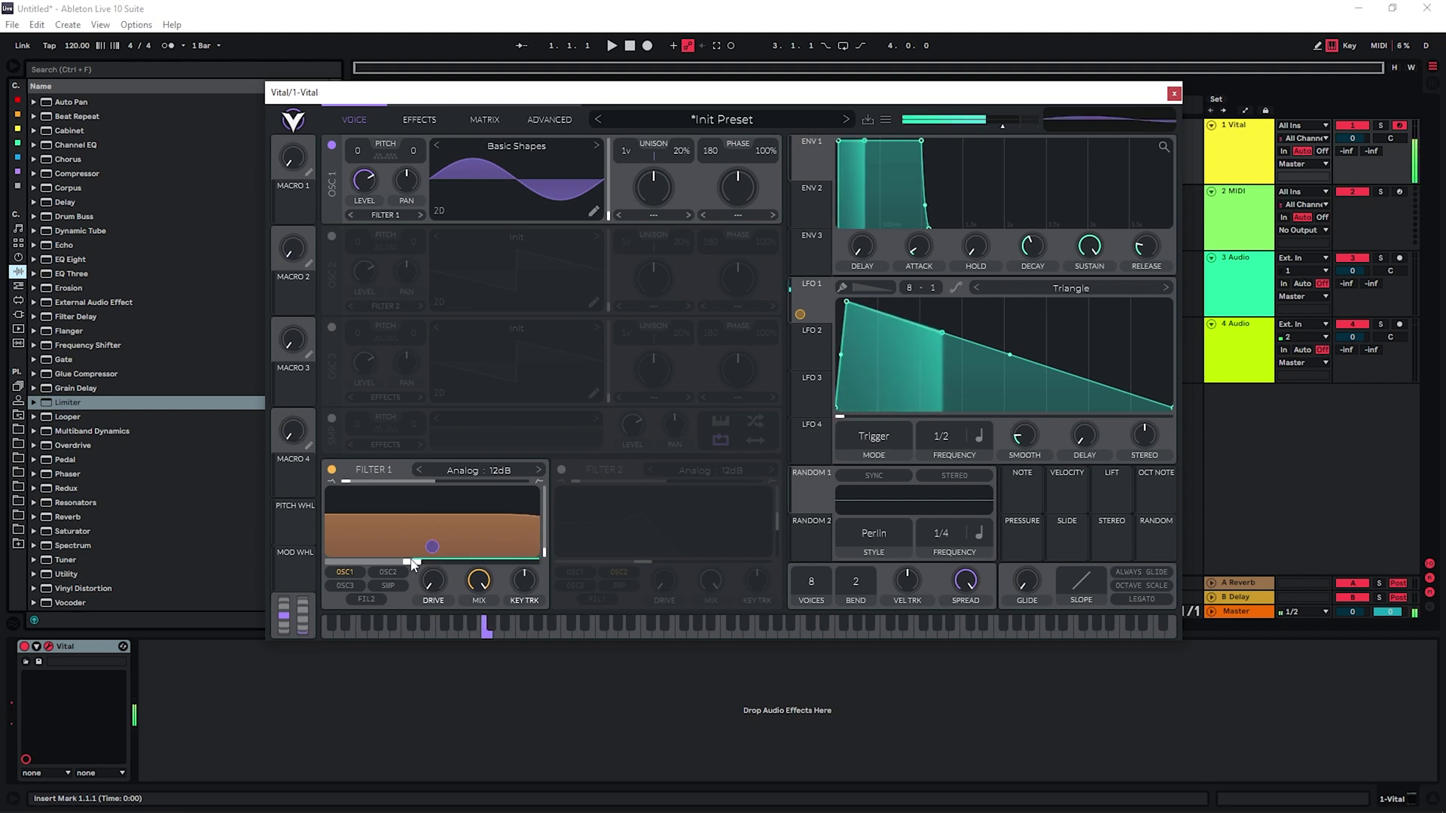
{"action": "key", "text": "x"}
{"action": "key", "text": "a"}
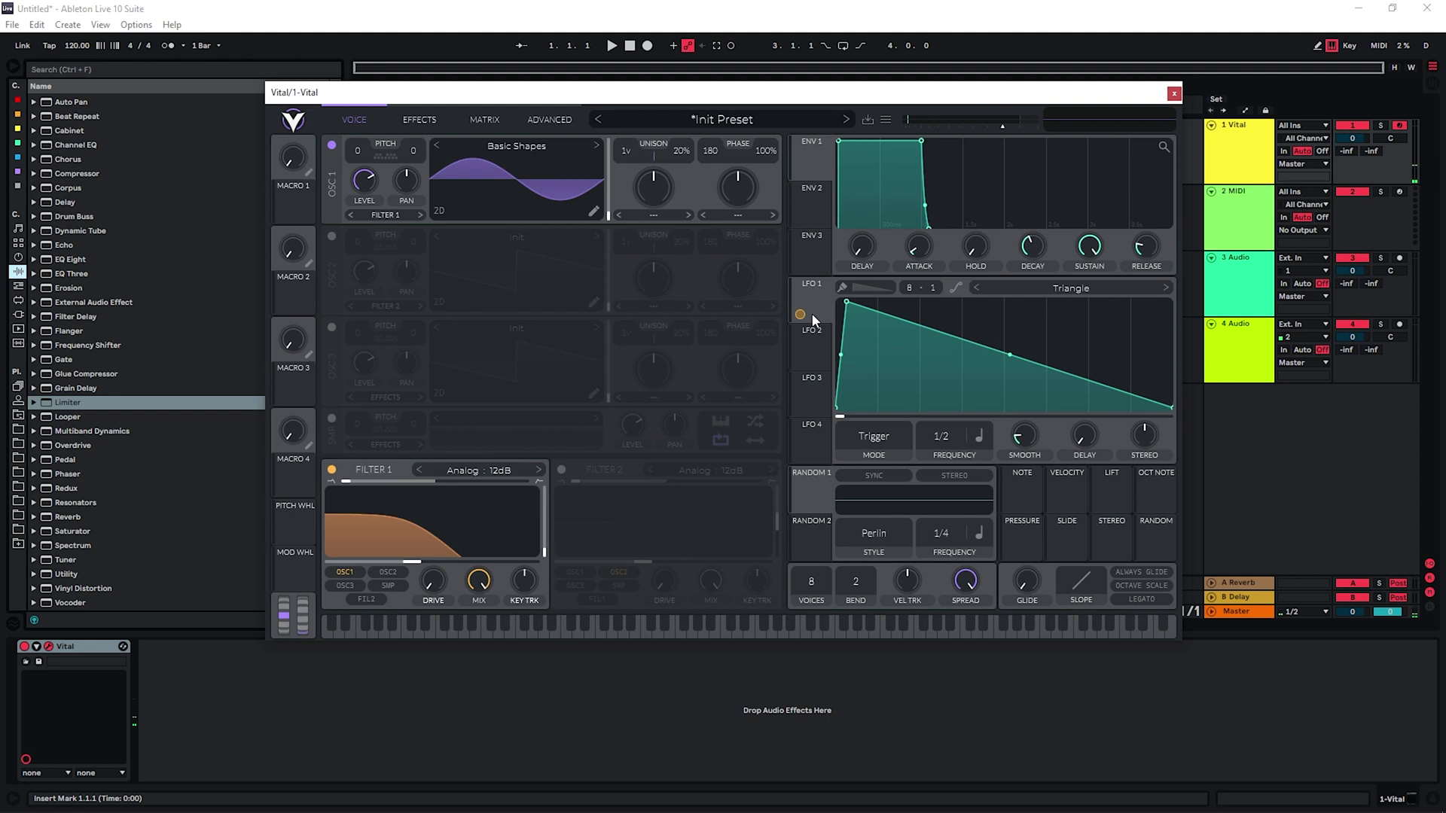
Set LFO 1 to Envelope mode and reshape its curve into a steep decay starting at full level.
{"action": "left_click", "coordinate": [879, 450]}
{"action": "left_click", "coordinate": [875, 497]}
{"action": "left_click_drag", "start_coordinate": [1010, 354], "coordinate": [961, 476]}
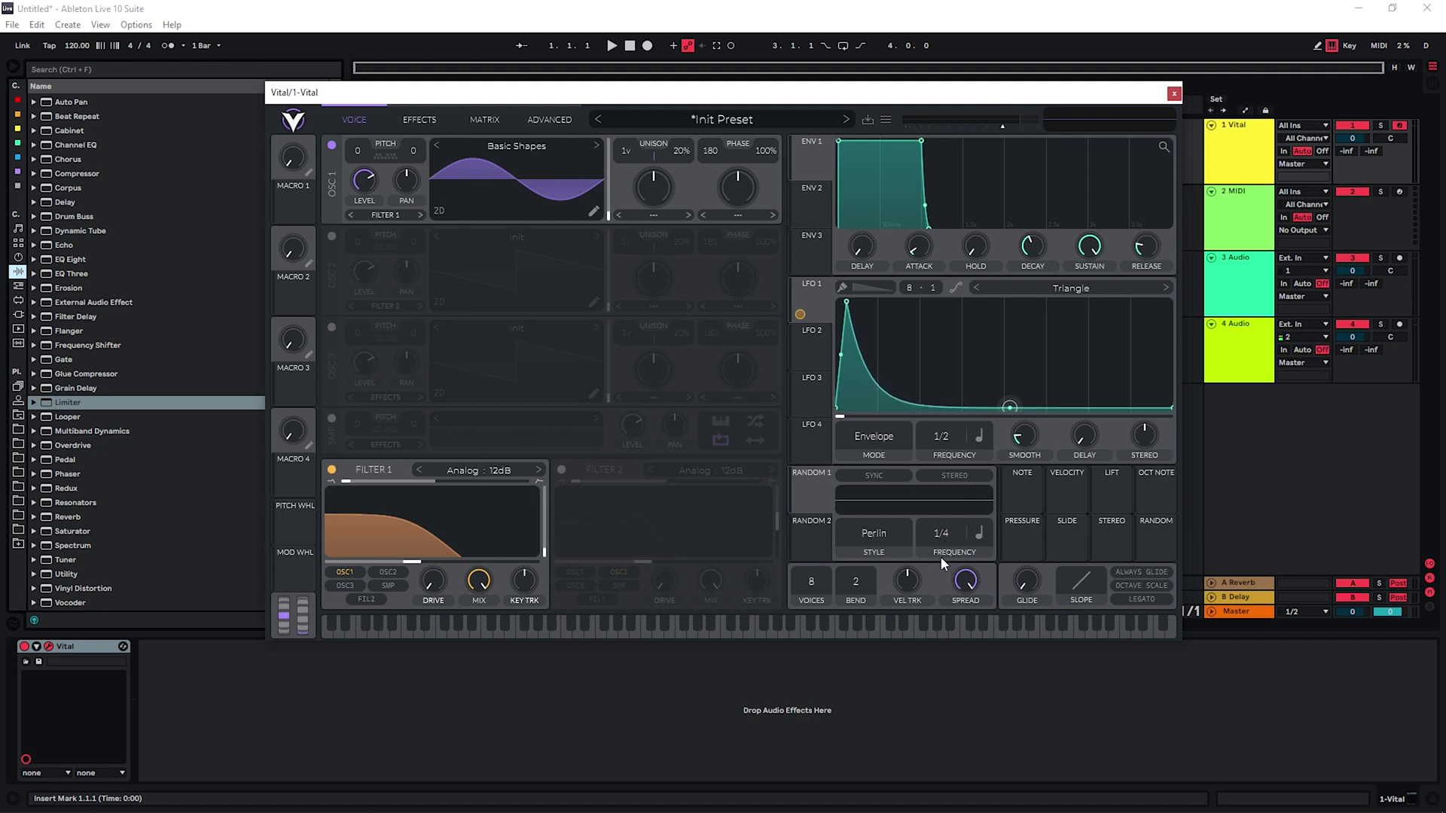
{"action": "key", "text": "a"}
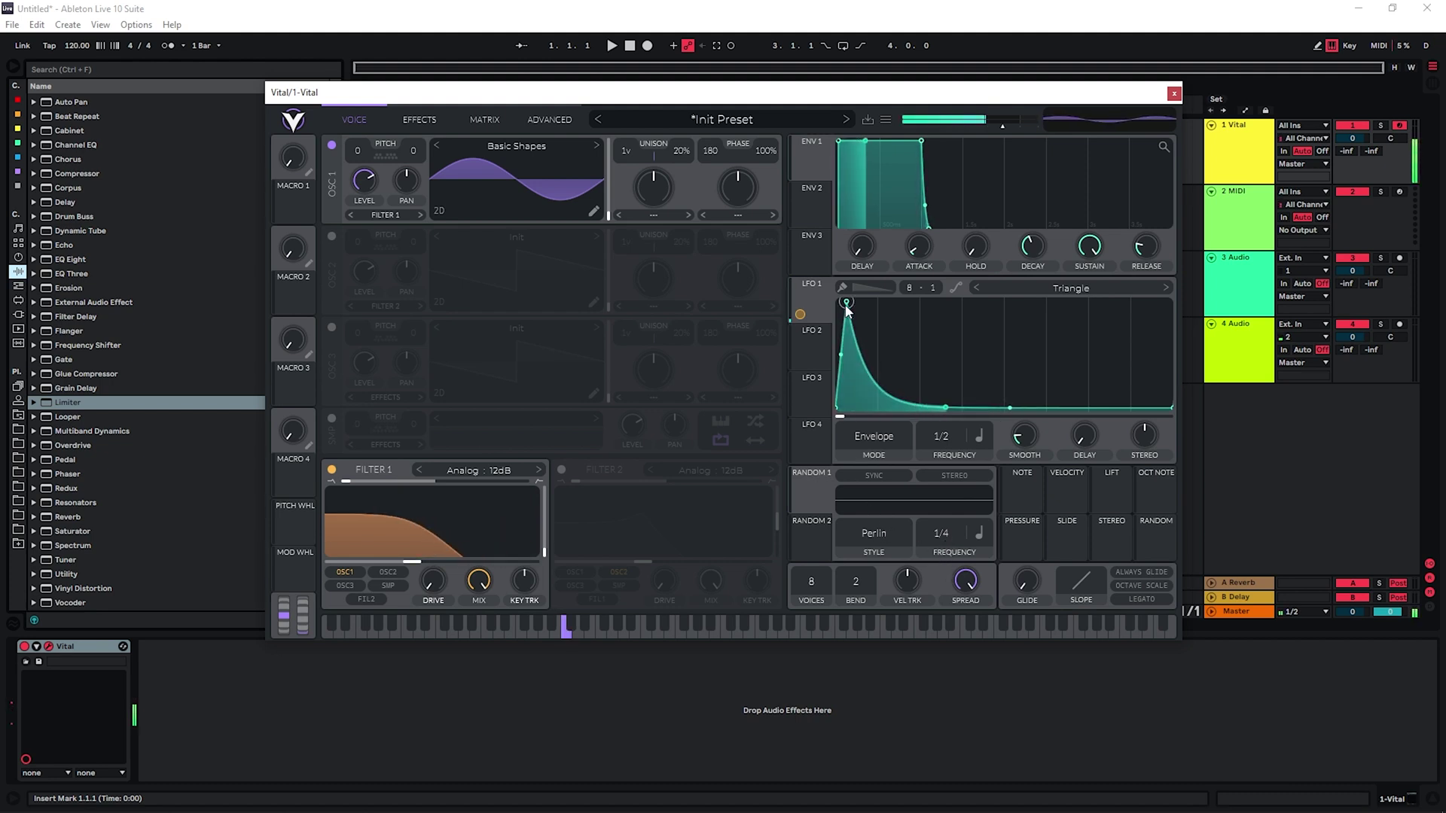
{"action": "key", "text": "a"}
{"action": "key", "text": "a"}
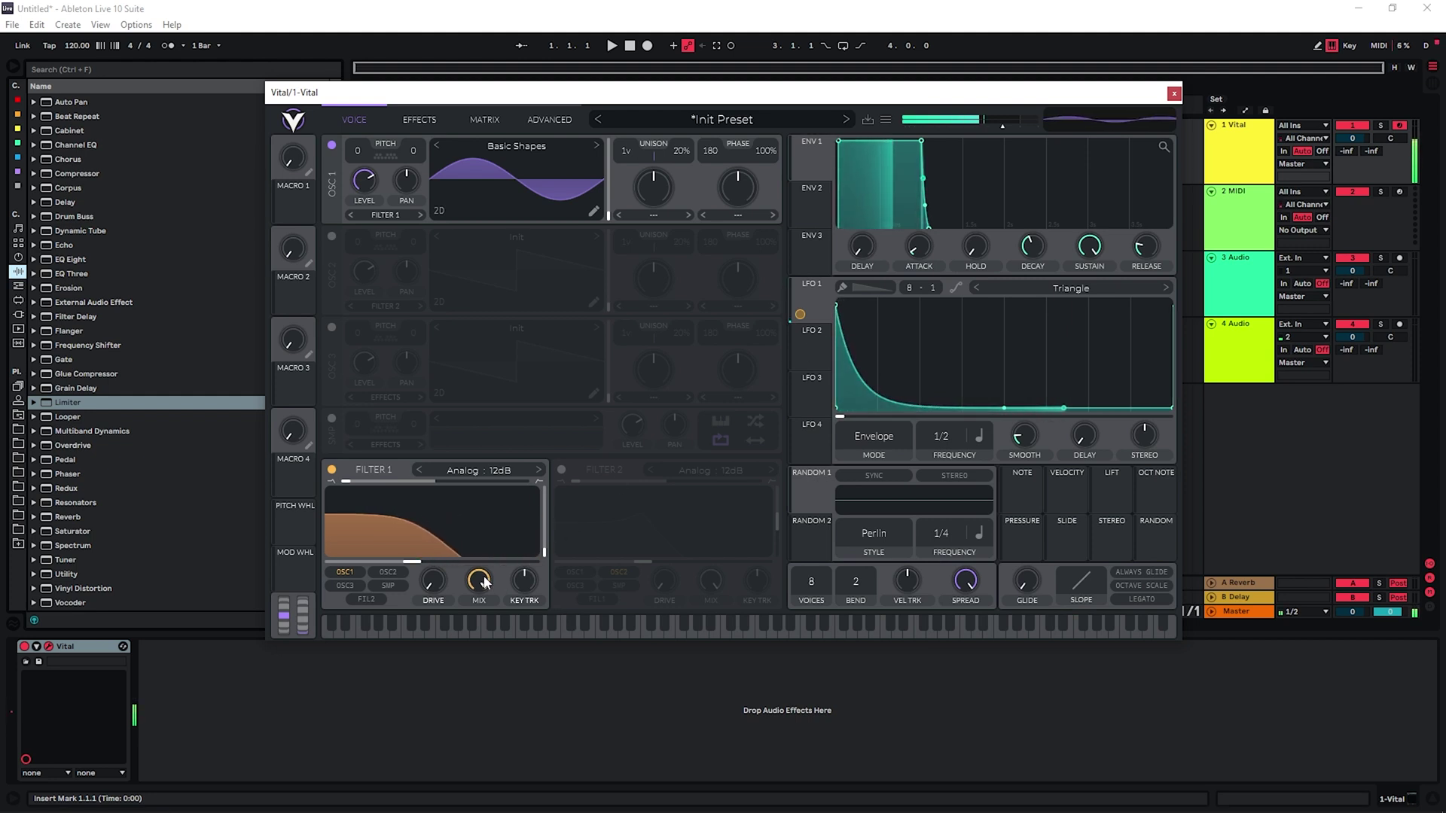
Lower Filter 1's cutoff to near its minimum and adjust the LFO 1 modulation amount while auditioning notes.
{"action": "left_click_drag", "start_coordinate": [399, 564], "coordinate": [310, 567]}
{"action": "key", "text": "a"}
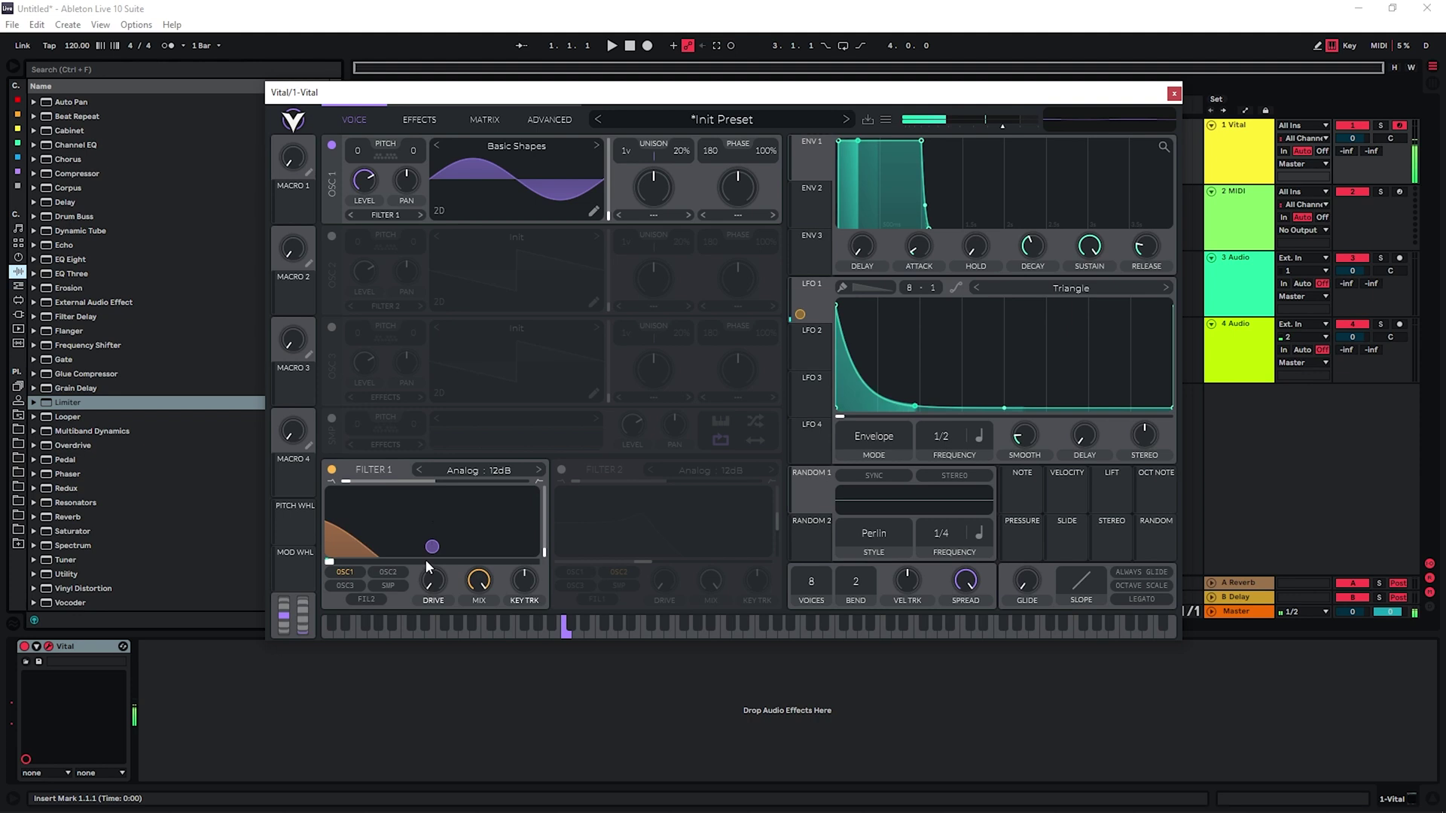
{"action": "key", "text": "a"}
{"action": "key", "text": "a"}
{"action": "key", "text": "a"}
{"action": "key", "text": "a"}
{"action": "mouse_move", "coordinate": [432, 547]}
{"action": "left_mouse_down"}
{"action": "mouse_move", "coordinate": [432, 565]}
{"action": "mouse_move", "coordinate": [432, 525]}
{"action": "left_mouse_up"}
{"action": "key", "text": "a"}
{"action": "key", "text": "a"}
{"action": "key", "text": "a"}
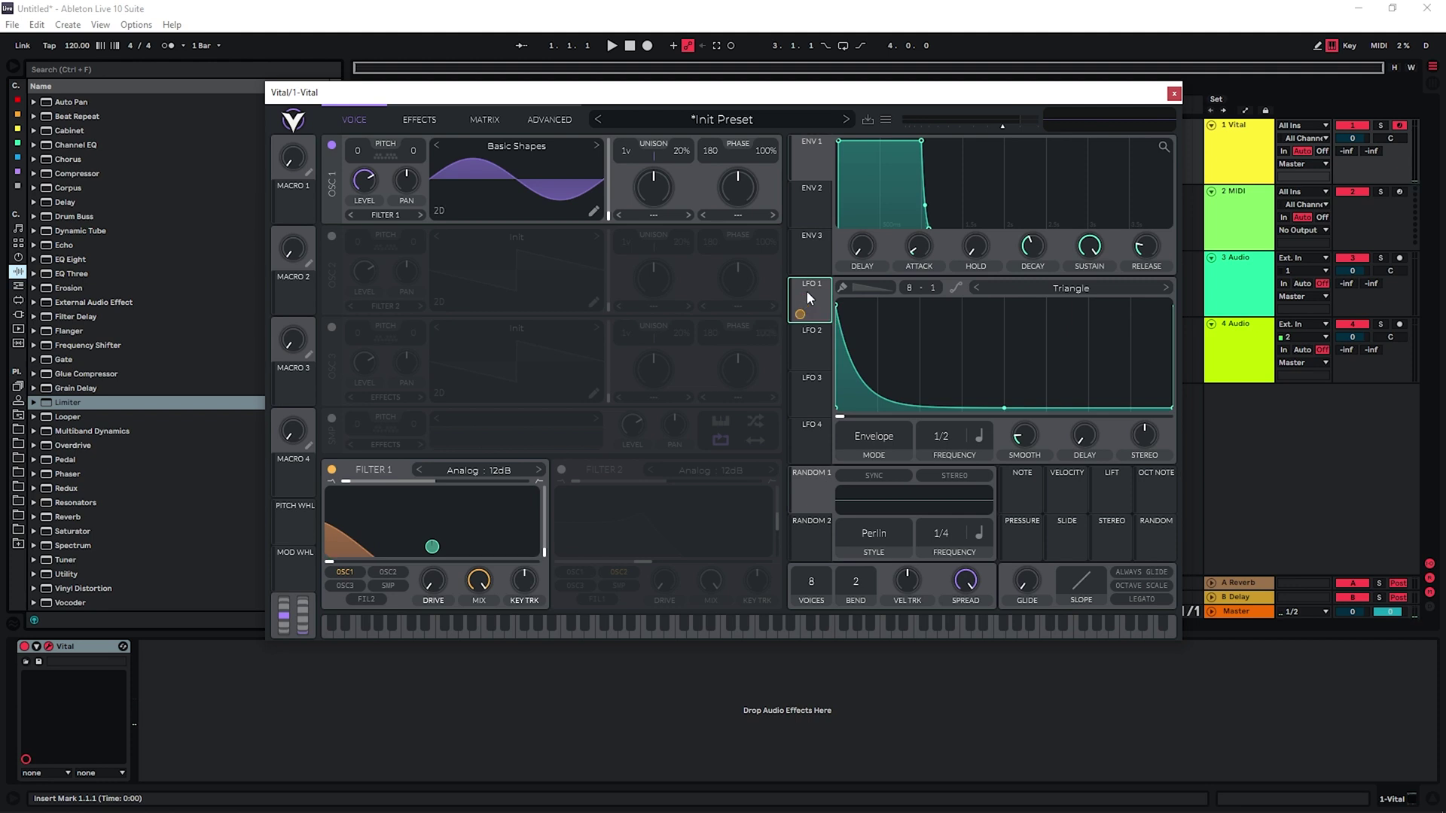
Modulate oscillator 1's level with LFO 1 at full amount, with the base level at minimum, and audition it.
{"action": "left_click_drag", "start_coordinate": [806, 291], "coordinate": [367, 218]}
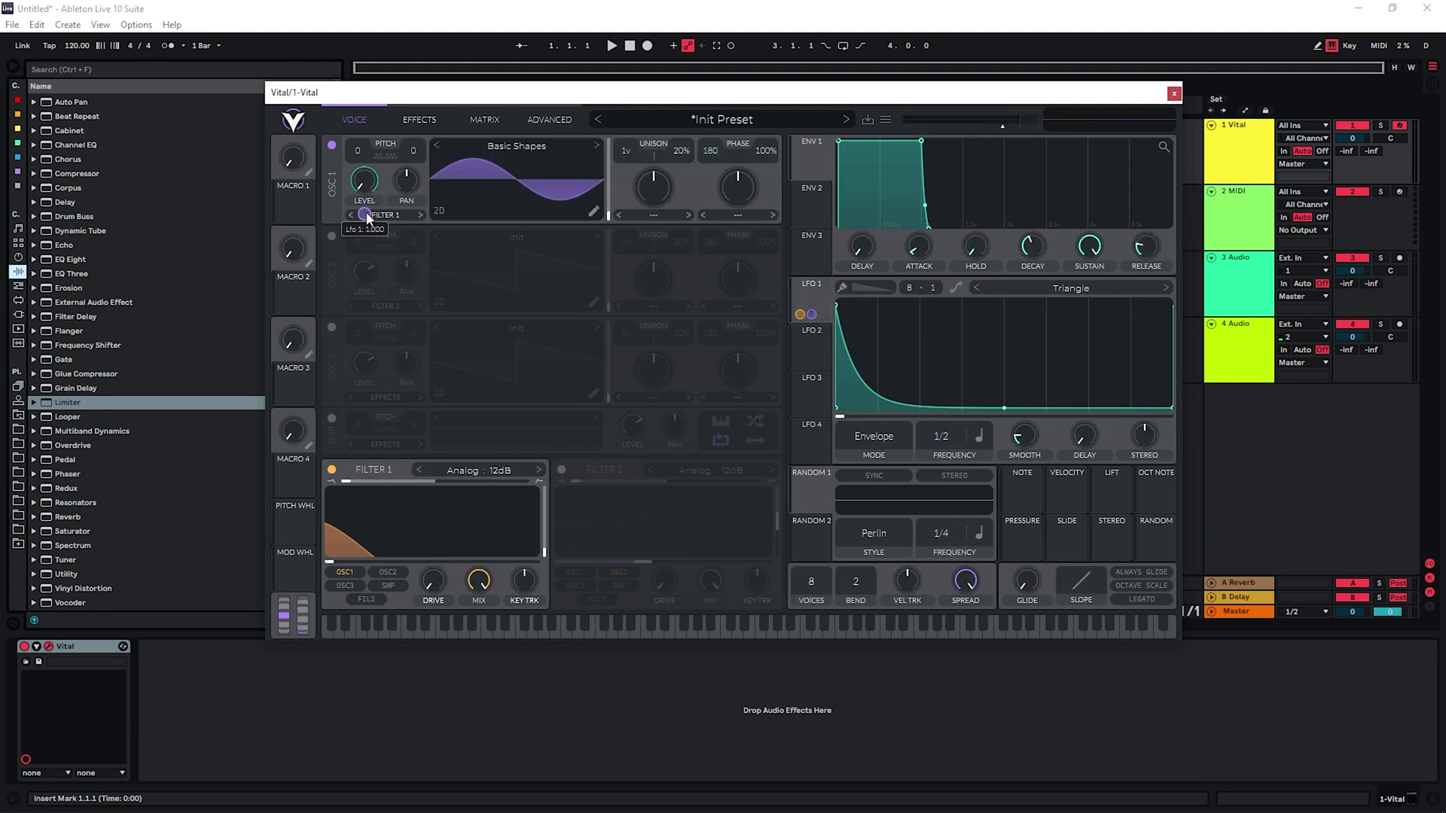
{"action": "key", "text": "a"}
{"action": "key", "text": "a"}
{"action": "key", "text": "a"}
Skew LFO 2's triangle peak close to the start and set LFO 2 to Envelope mode.
{"action": "left_click", "coordinate": [806, 334]}
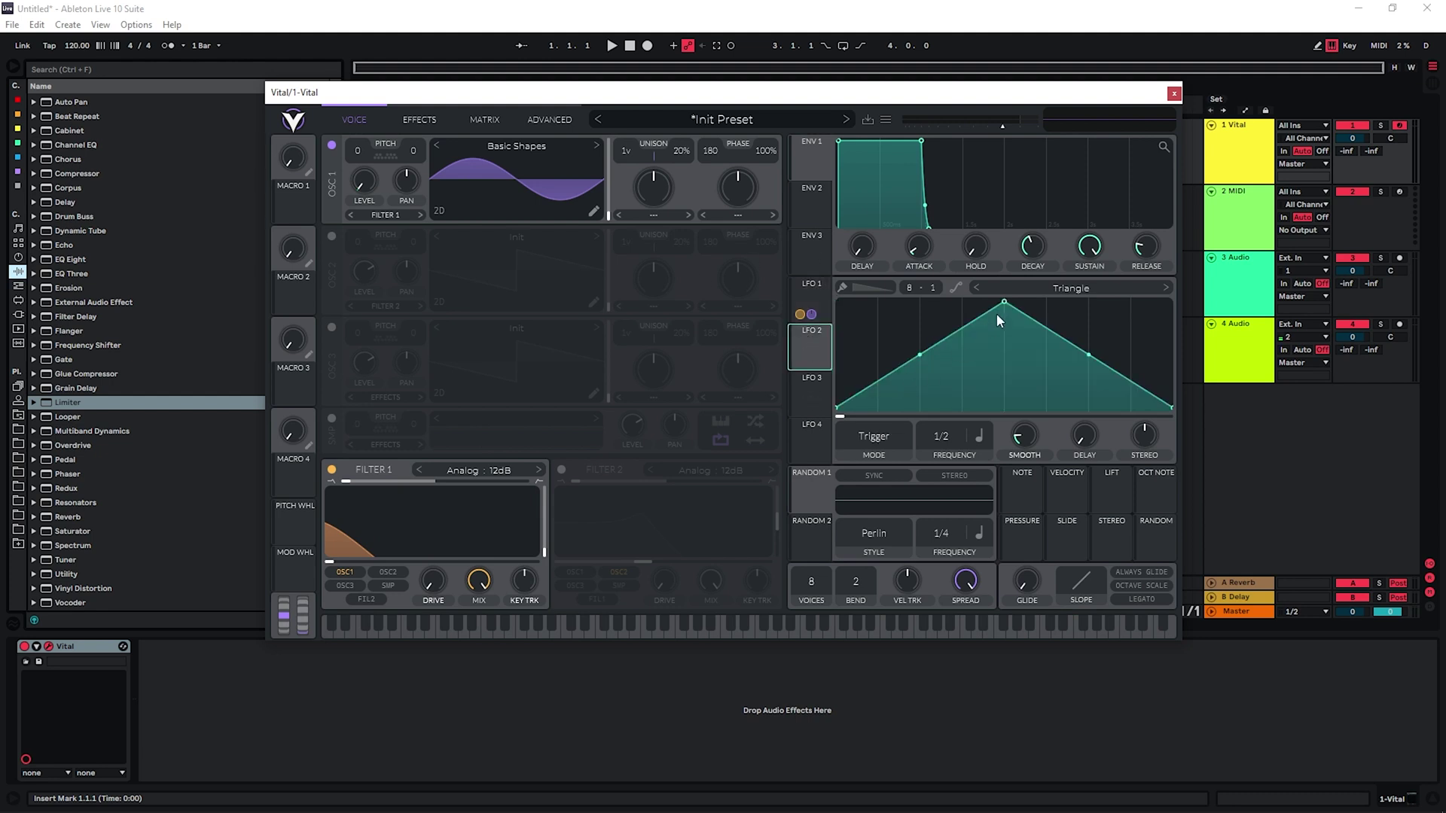
{"action": "left_click_drag", "start_coordinate": [1001, 302], "coordinate": [757, 299]}
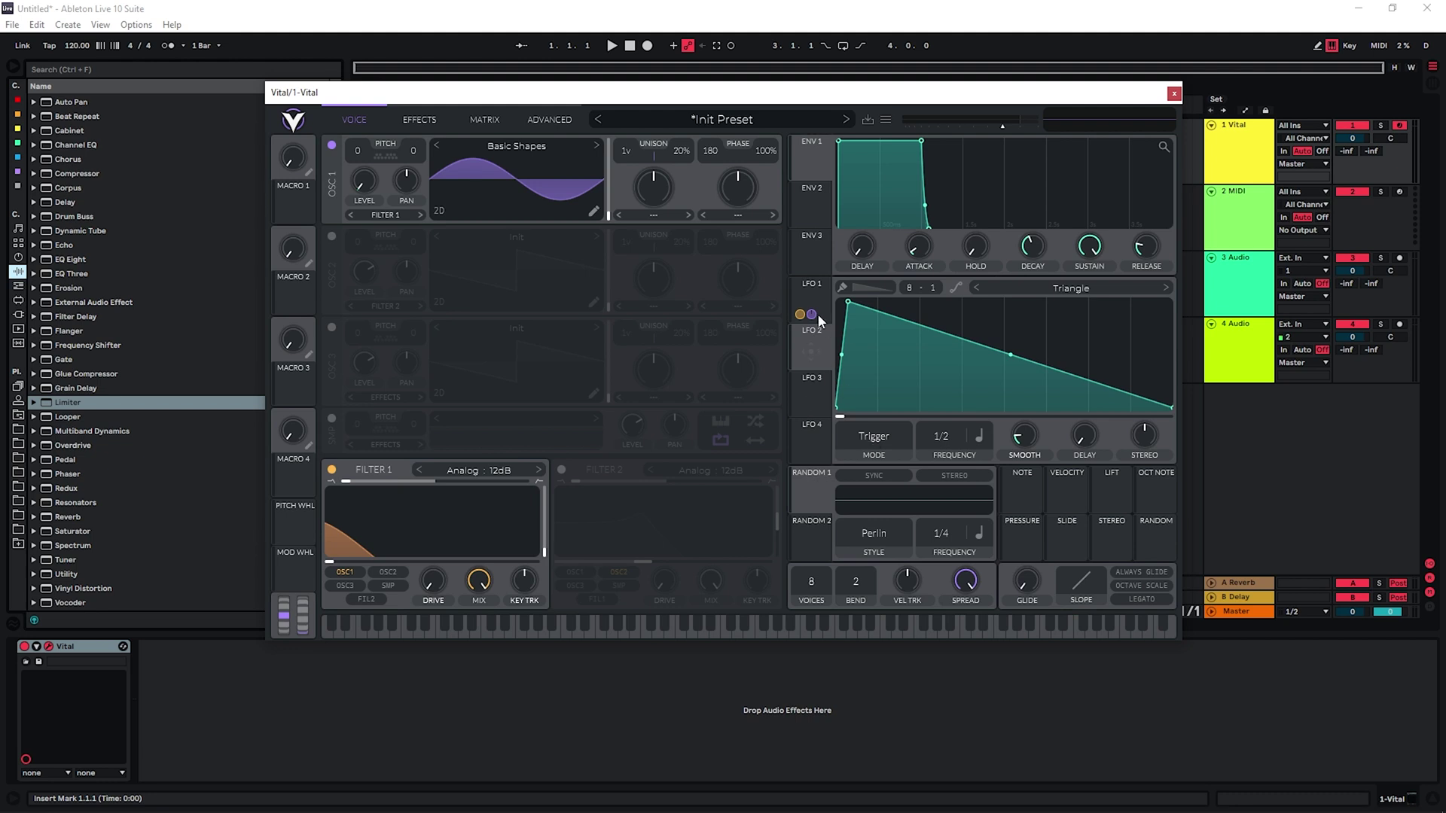
{"action": "left_click", "coordinate": [861, 437]}
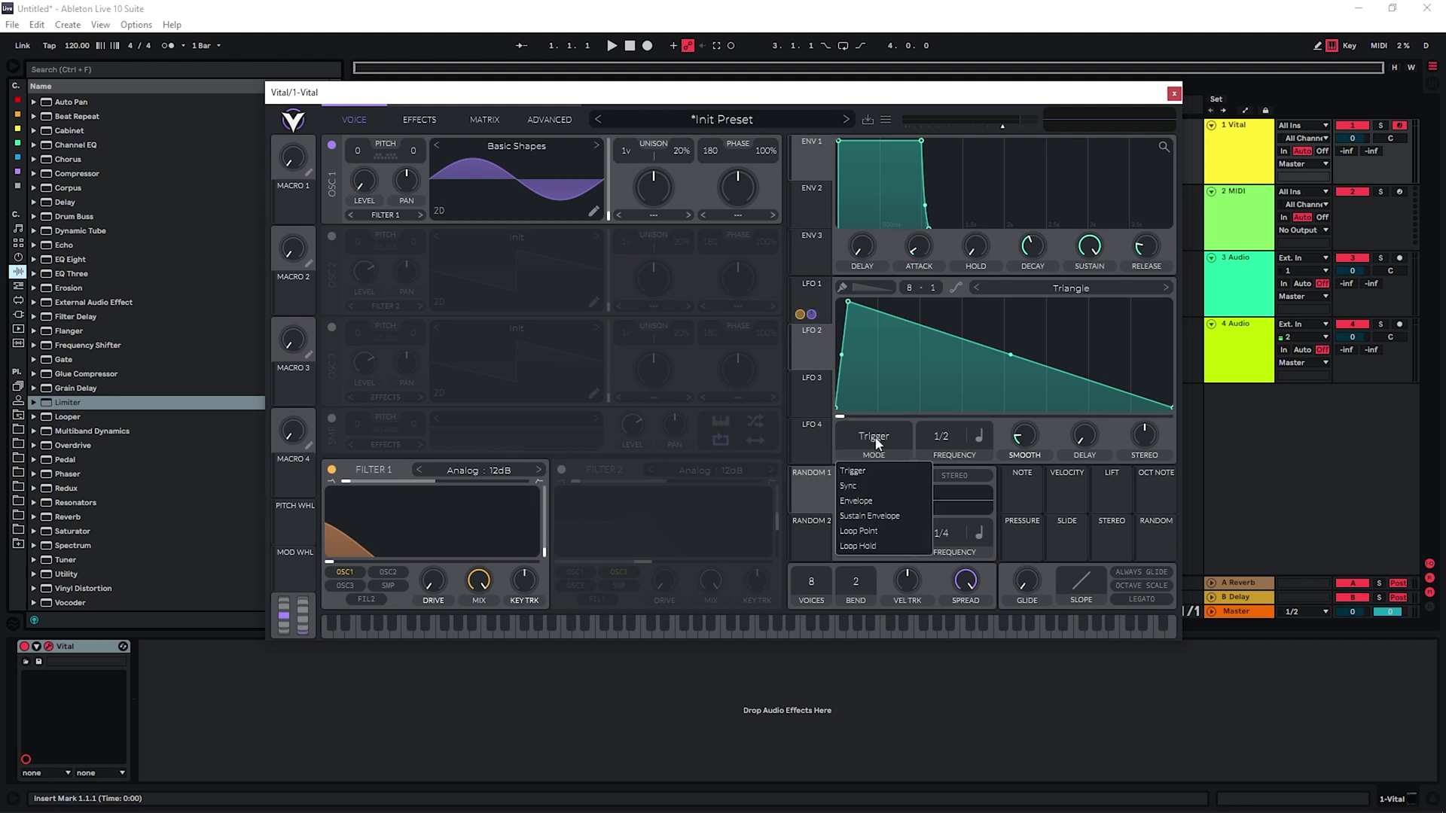
{"action": "left_click", "coordinate": [873, 500]}
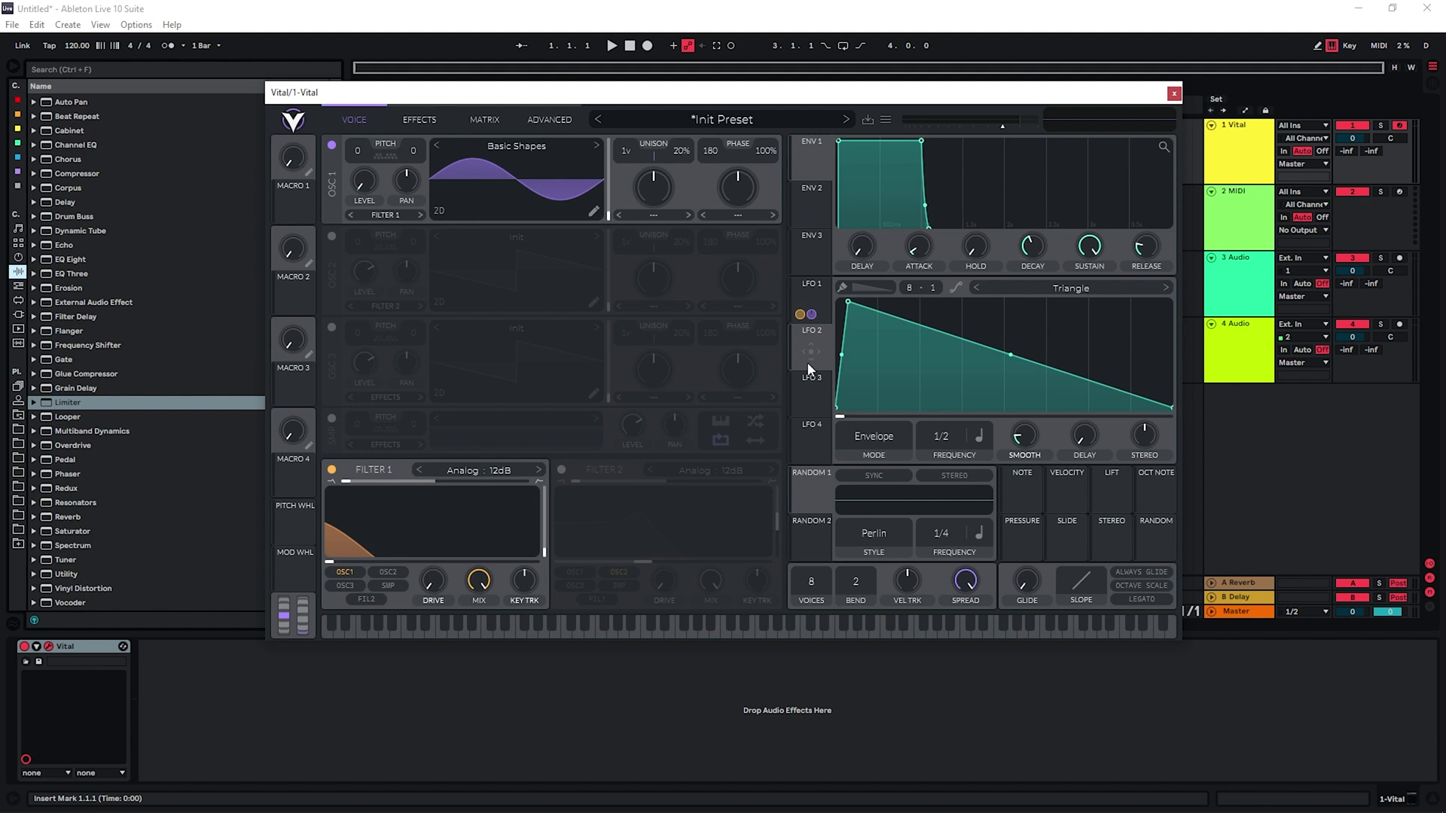
Modulate oscillator 1's pitch with LFO 2 and reshape its curve into a very short, steep initial decay.
{"action": "left_click_drag", "start_coordinate": [803, 348], "coordinate": [359, 172]}
{"action": "left_click_drag", "start_coordinate": [846, 302], "coordinate": [891, 407]}
{"action": "left_click_drag", "start_coordinate": [842, 316], "coordinate": [838, 468]}
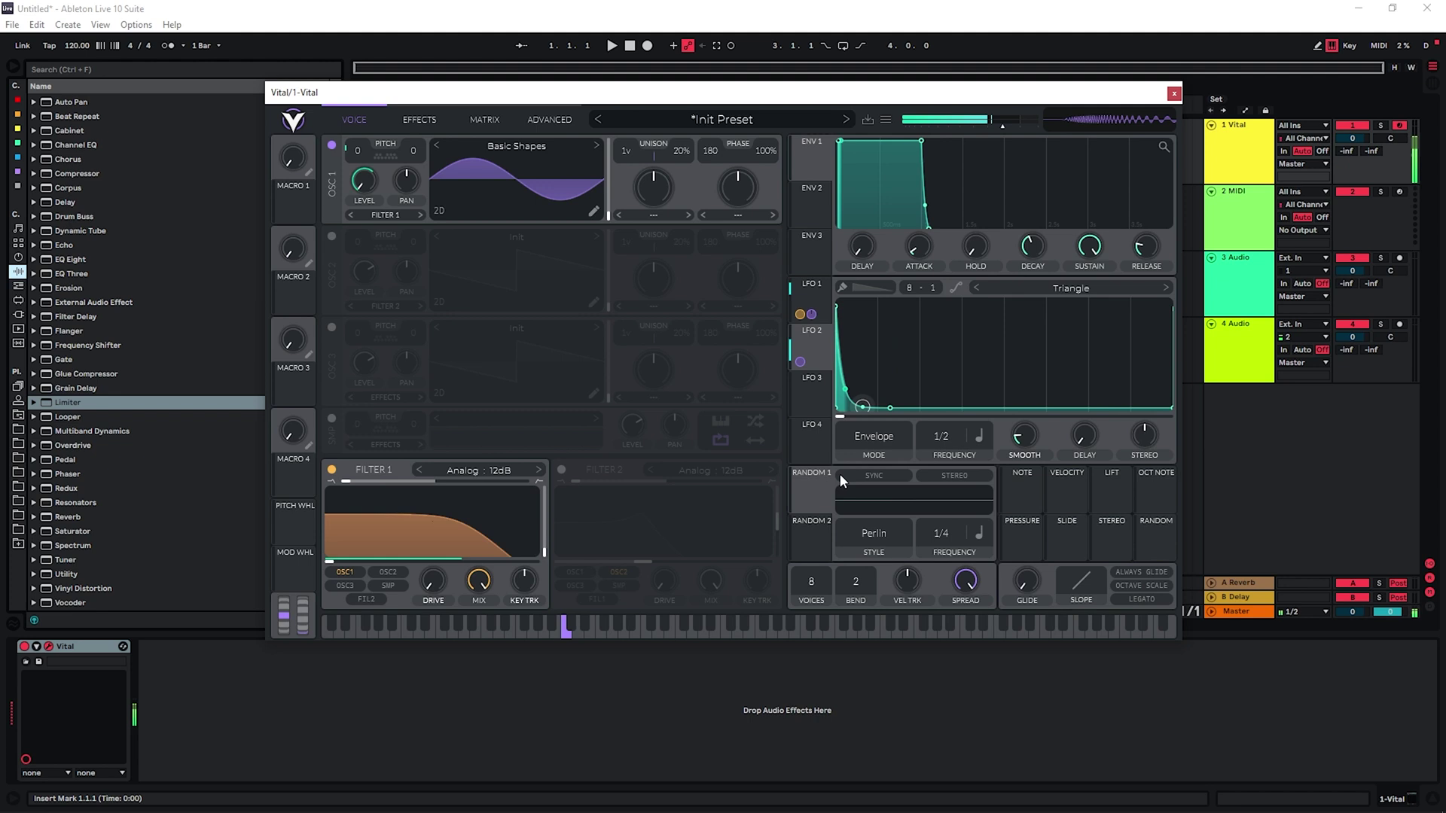
{"action": "left_click_drag", "start_coordinate": [889, 410], "coordinate": [851, 416]}
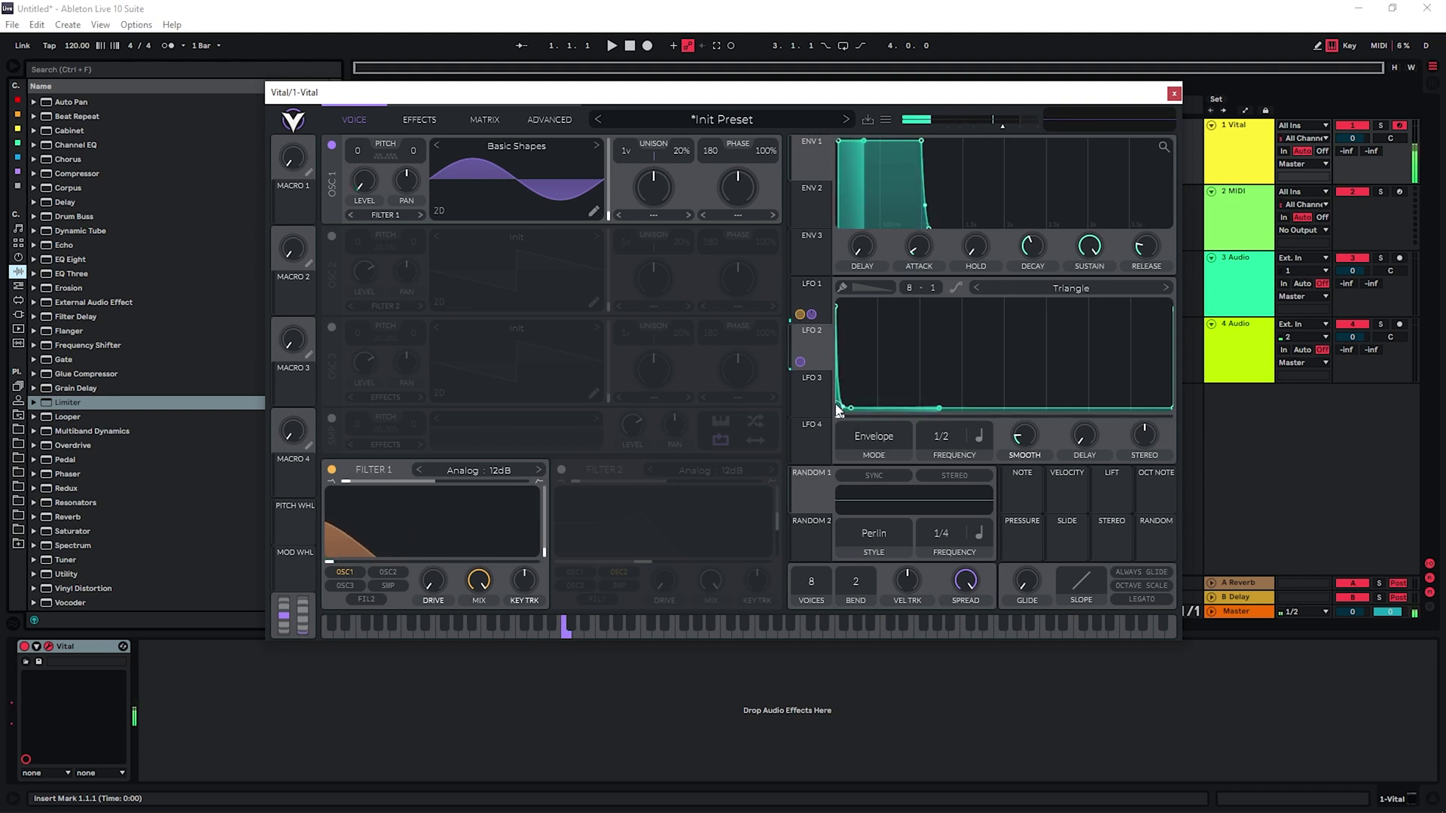
Reduce the amount of LFO 1 modulation on Filter 1's cutoff.
{"action": "left_click_drag", "start_coordinate": [429, 548], "coordinate": [429, 582]}
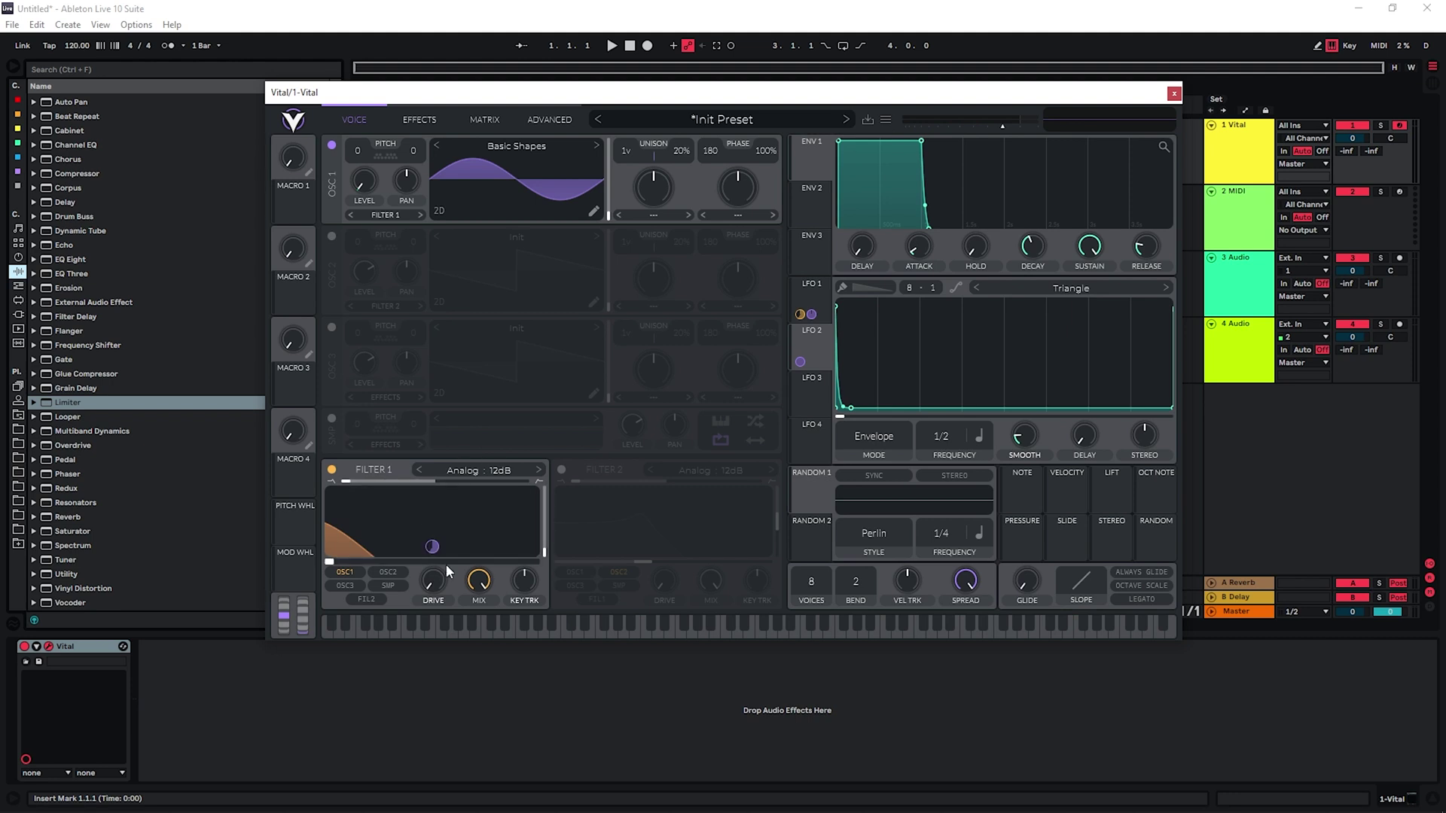
{"action": "mouse_move", "coordinate": [433, 549]}
{"action": "left_mouse_down"}
{"action": "mouse_move", "coordinate": [433, 567]}
{"action": "mouse_move", "coordinate": [433, 532]}
{"action": "left_mouse_up"}
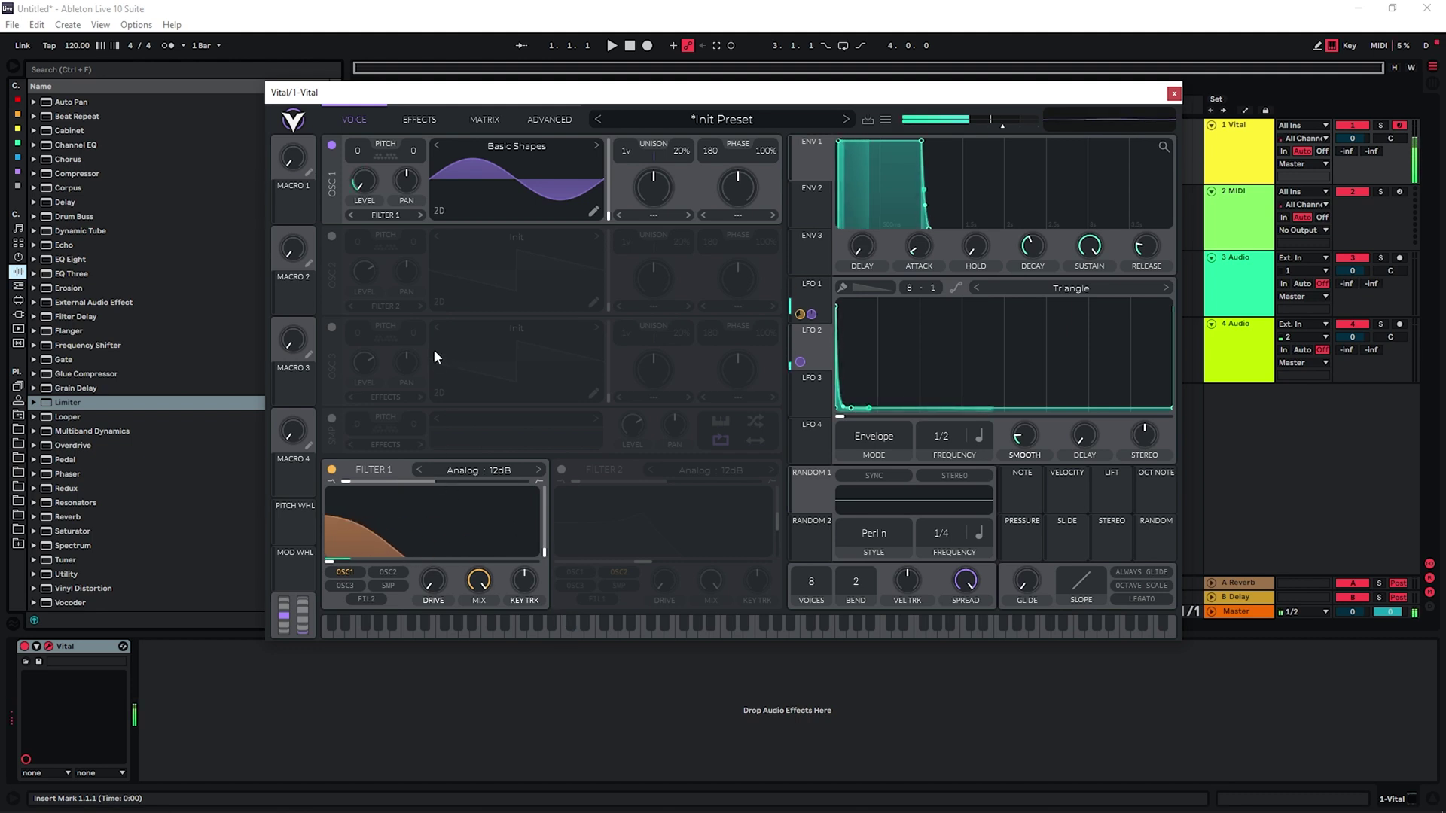
Enable the Multiband Compressor effect, place it at the end of the effects chain and audition the sound.
{"action": "left_click", "coordinate": [421, 120]}
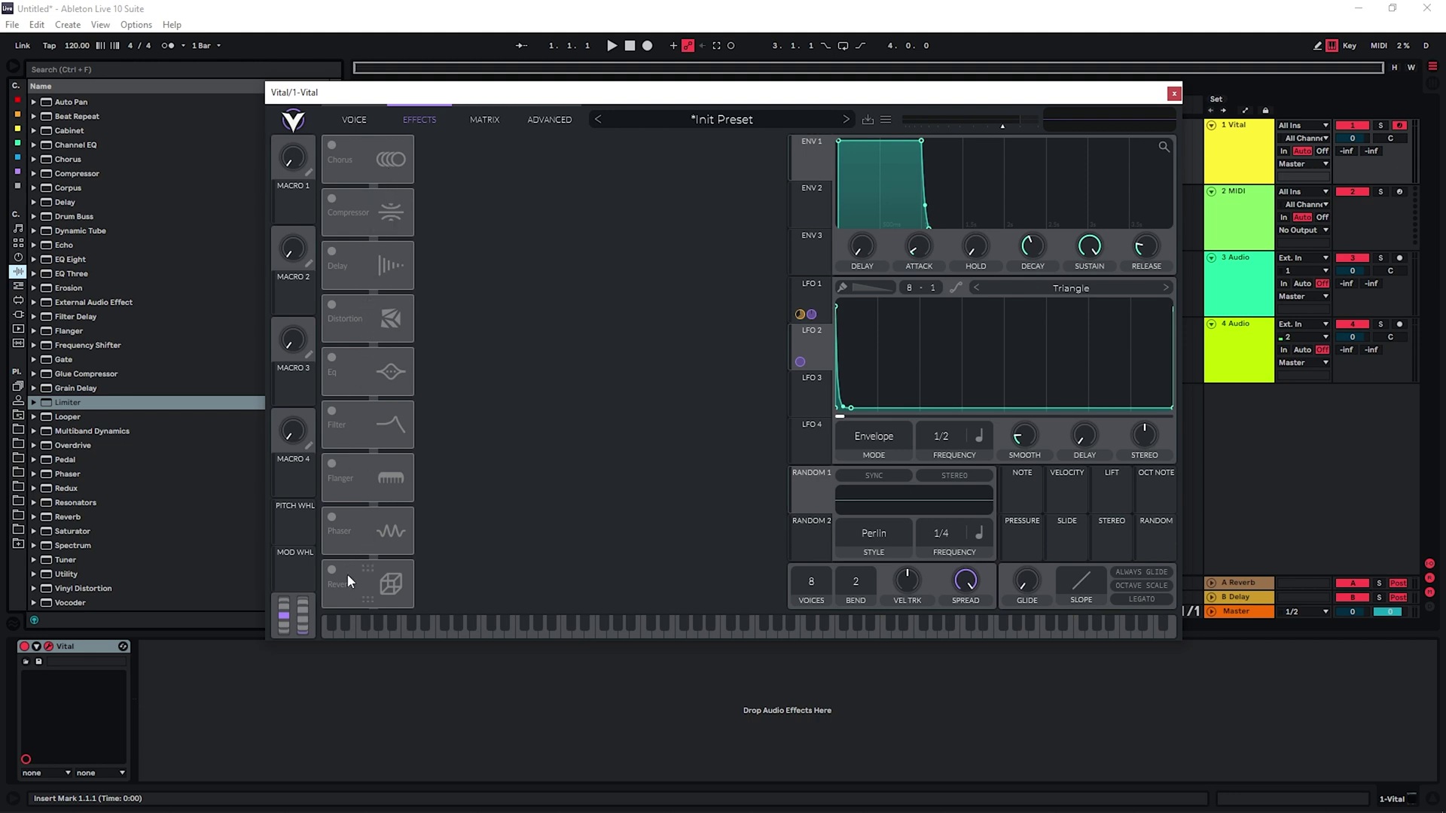
{"action": "left_click", "coordinate": [331, 199]}
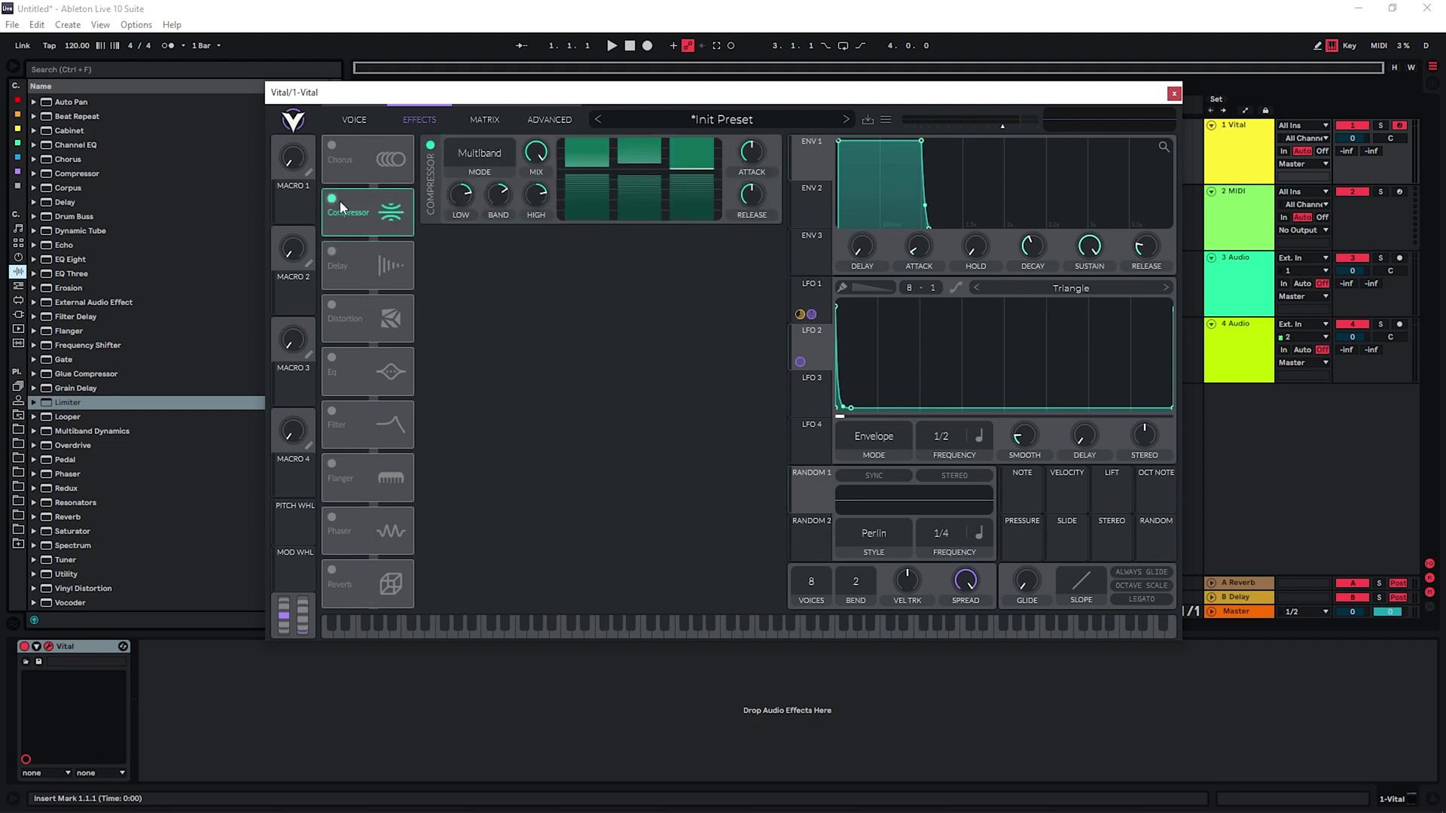
{"action": "left_click_drag", "start_coordinate": [367, 194], "coordinate": [397, 584]}
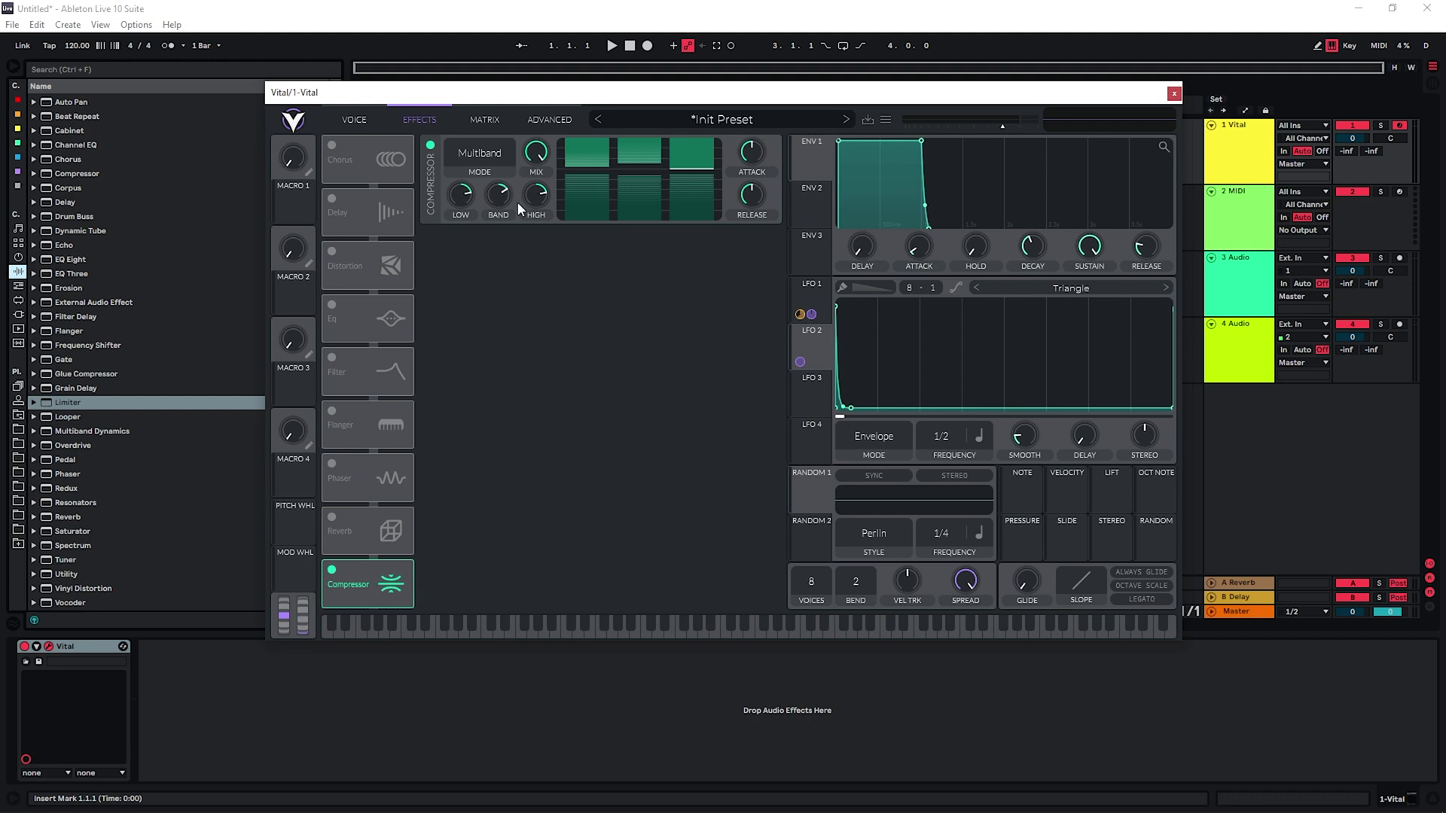
{"action": "key", "text": "a"}
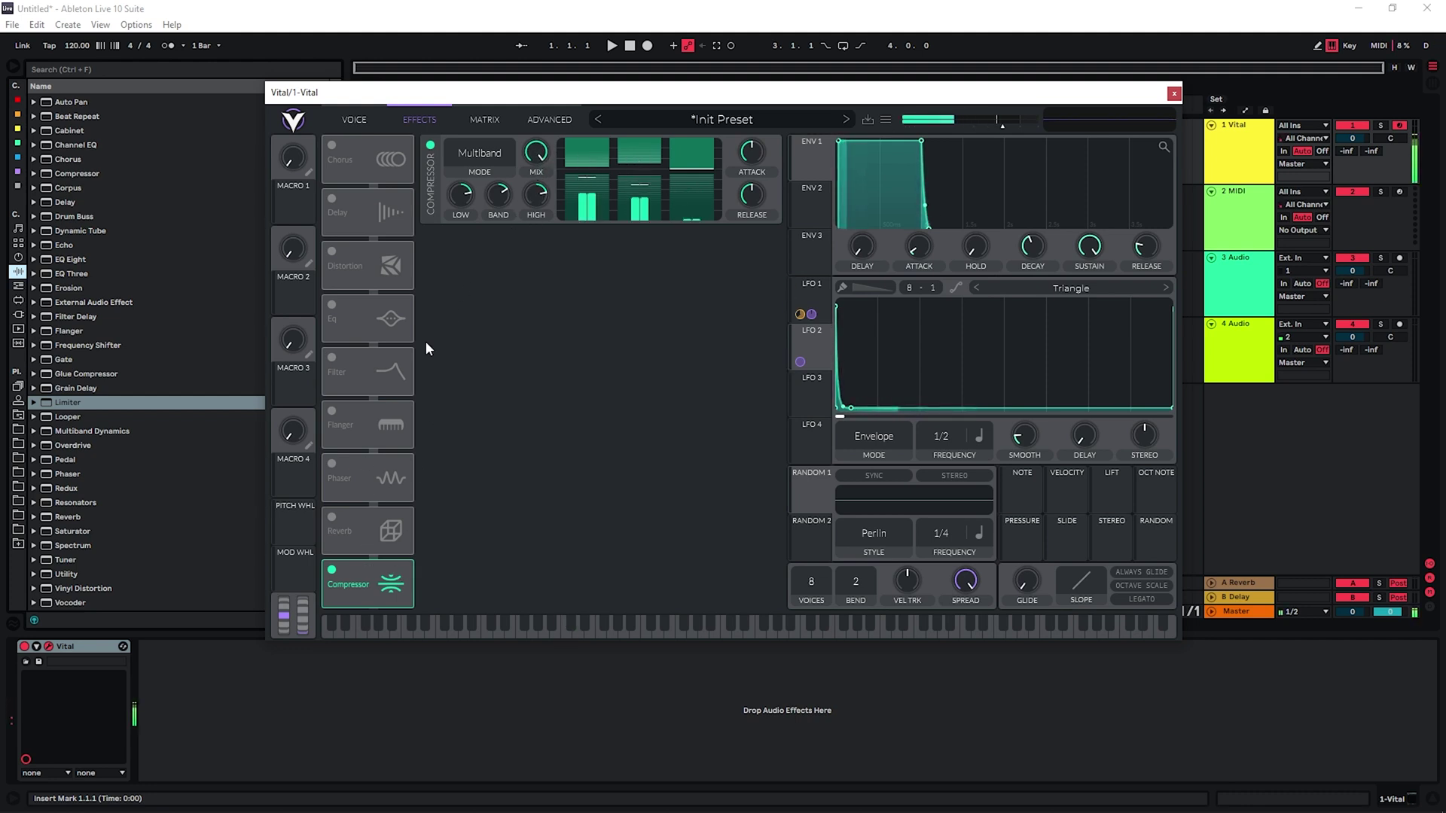
Enable the Soft Clip Distortion effect, raise its drive slightly and audition the sound.
{"action": "left_click", "coordinate": [332, 252]}
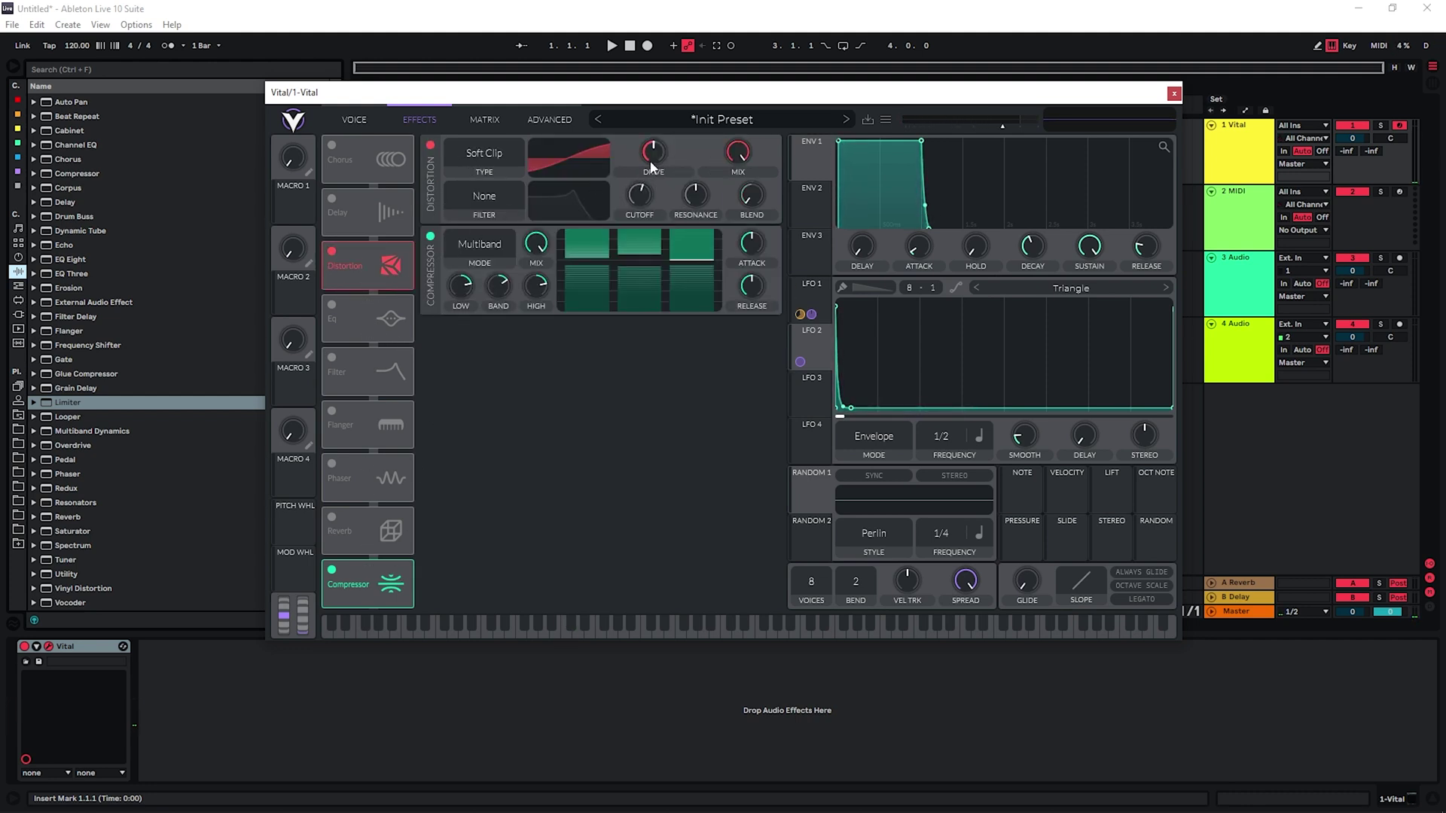
{"action": "left_click_drag", "start_coordinate": [652, 167], "coordinate": [654, 162]}
{"action": "key", "text": "a"}
Enable the Filter effect with a low cutoff and modulate that cutoff with LFO 1 by 61.20.
{"action": "left_click", "coordinate": [342, 372]}
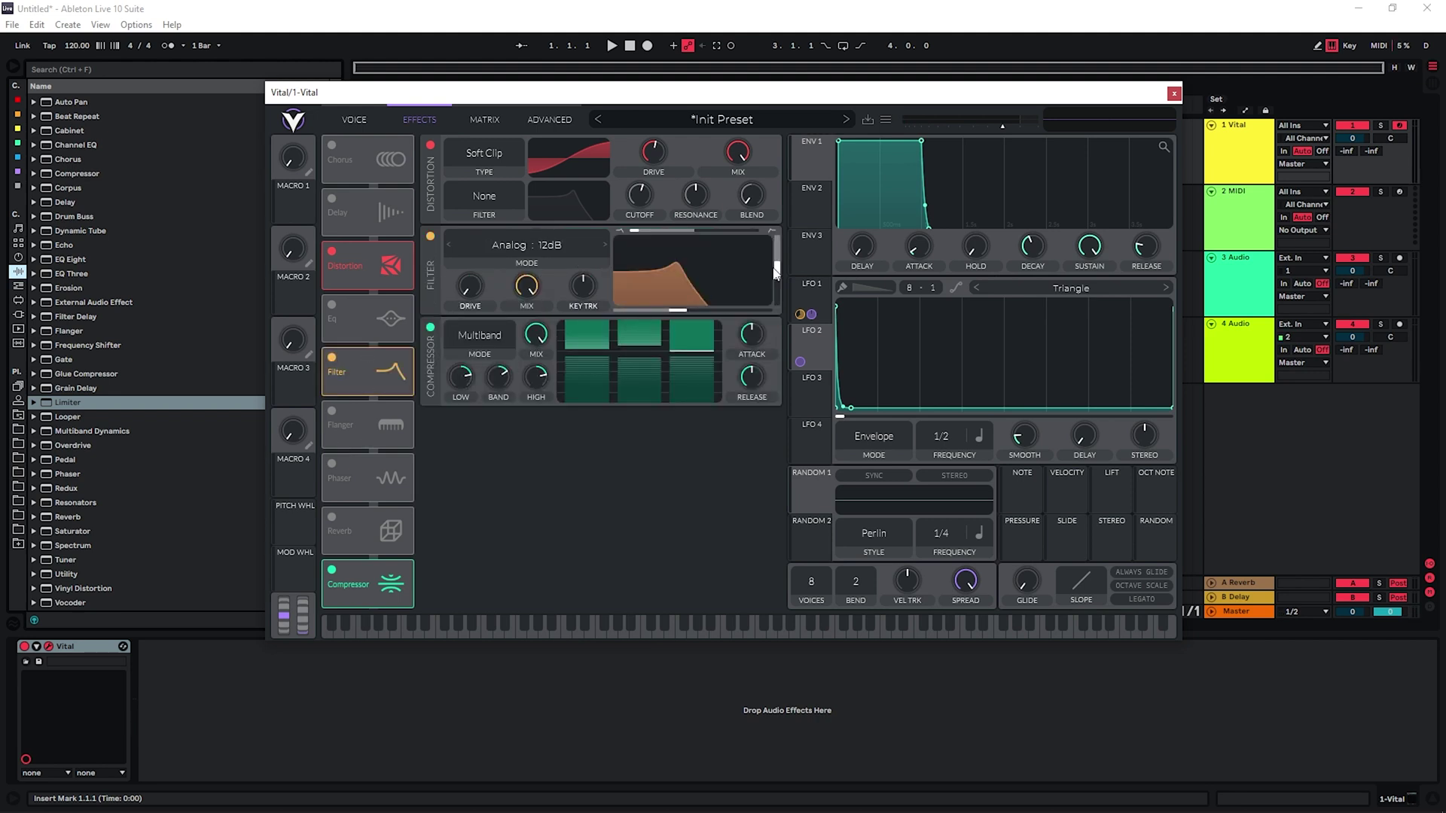
{"action": "left_click_drag", "start_coordinate": [679, 309], "coordinate": [631, 319]}
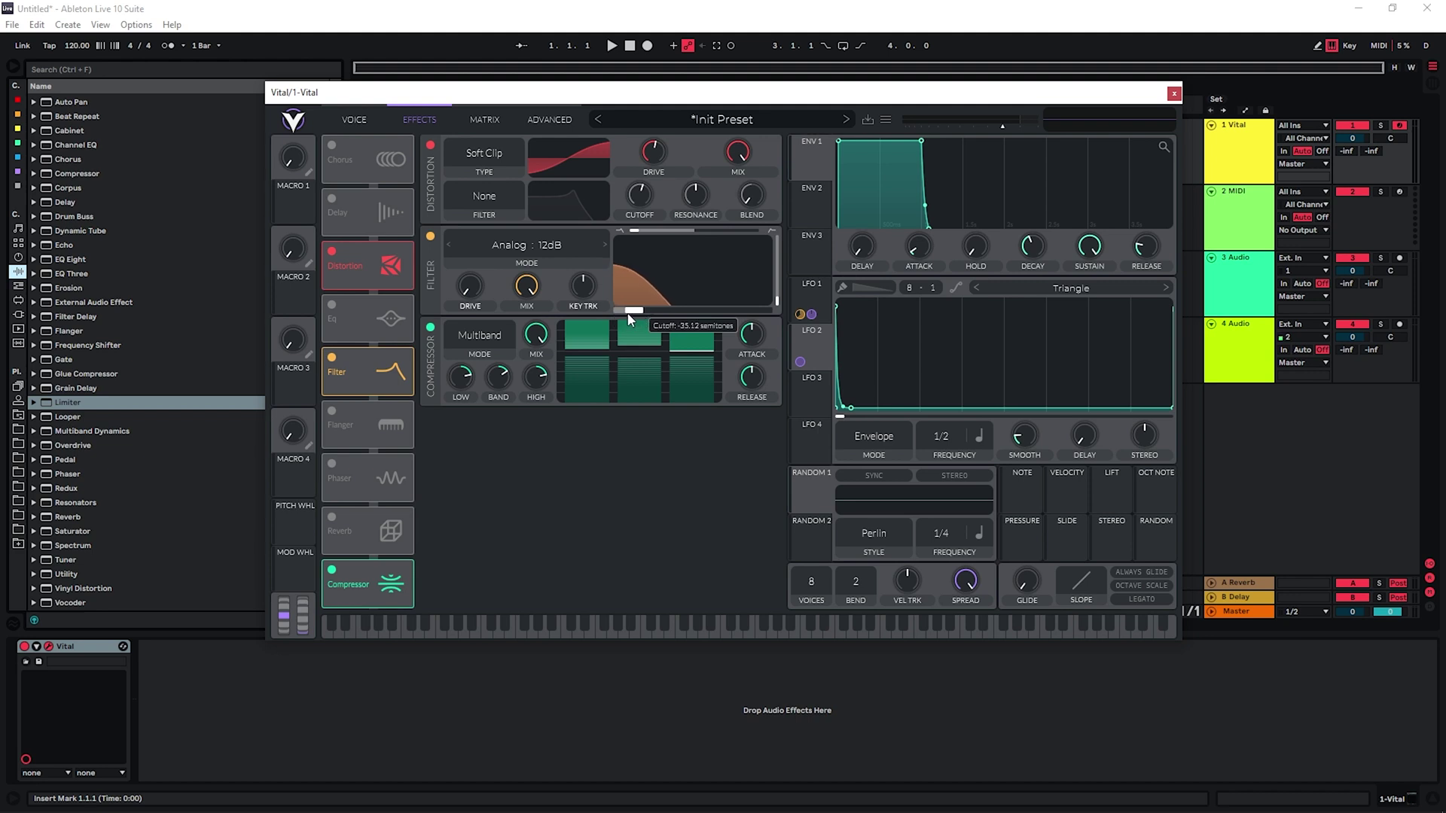
{"action": "left_click", "coordinate": [809, 309]}
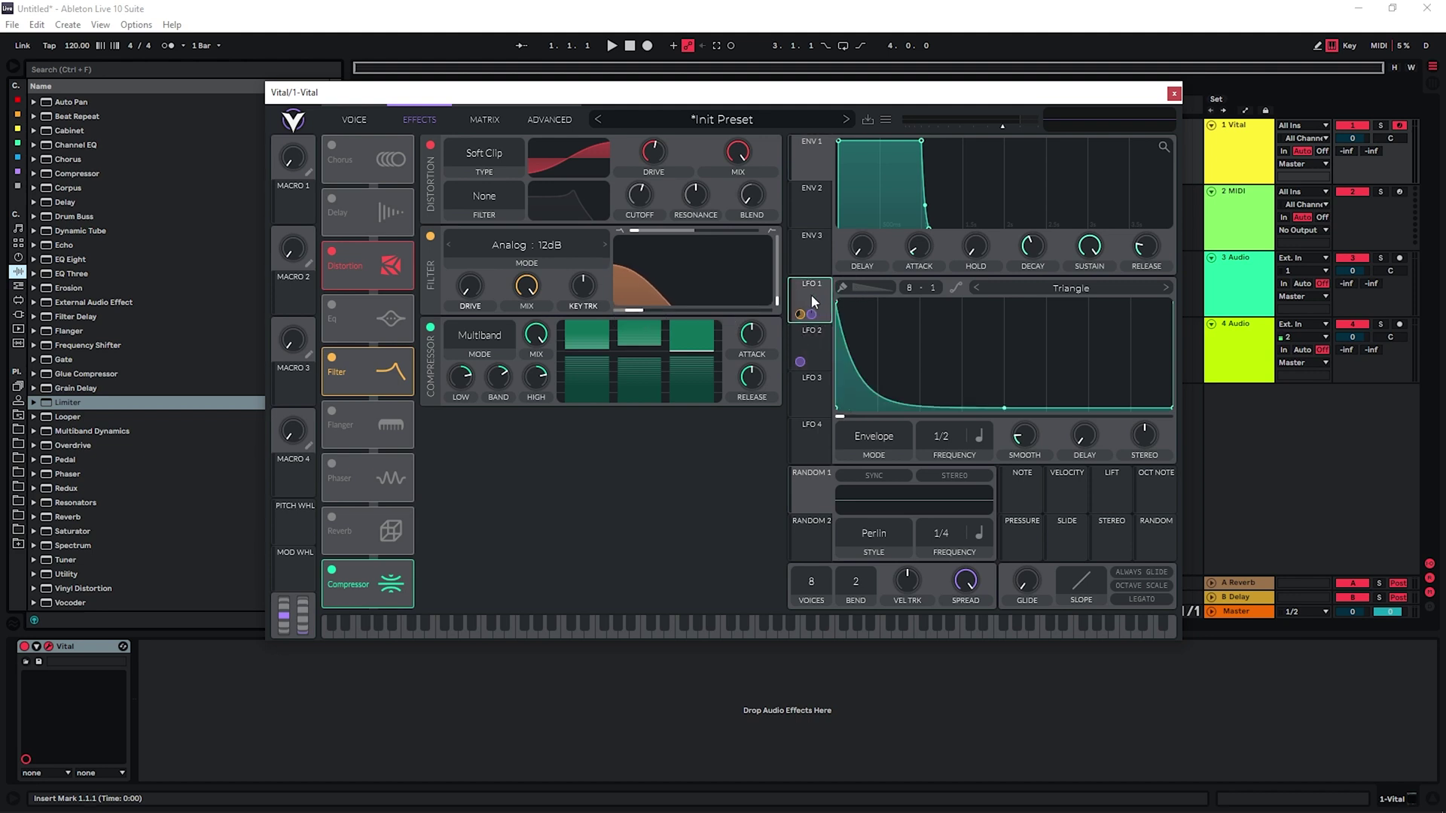
{"action": "left_click_drag", "start_coordinate": [818, 294], "coordinate": [687, 288]}
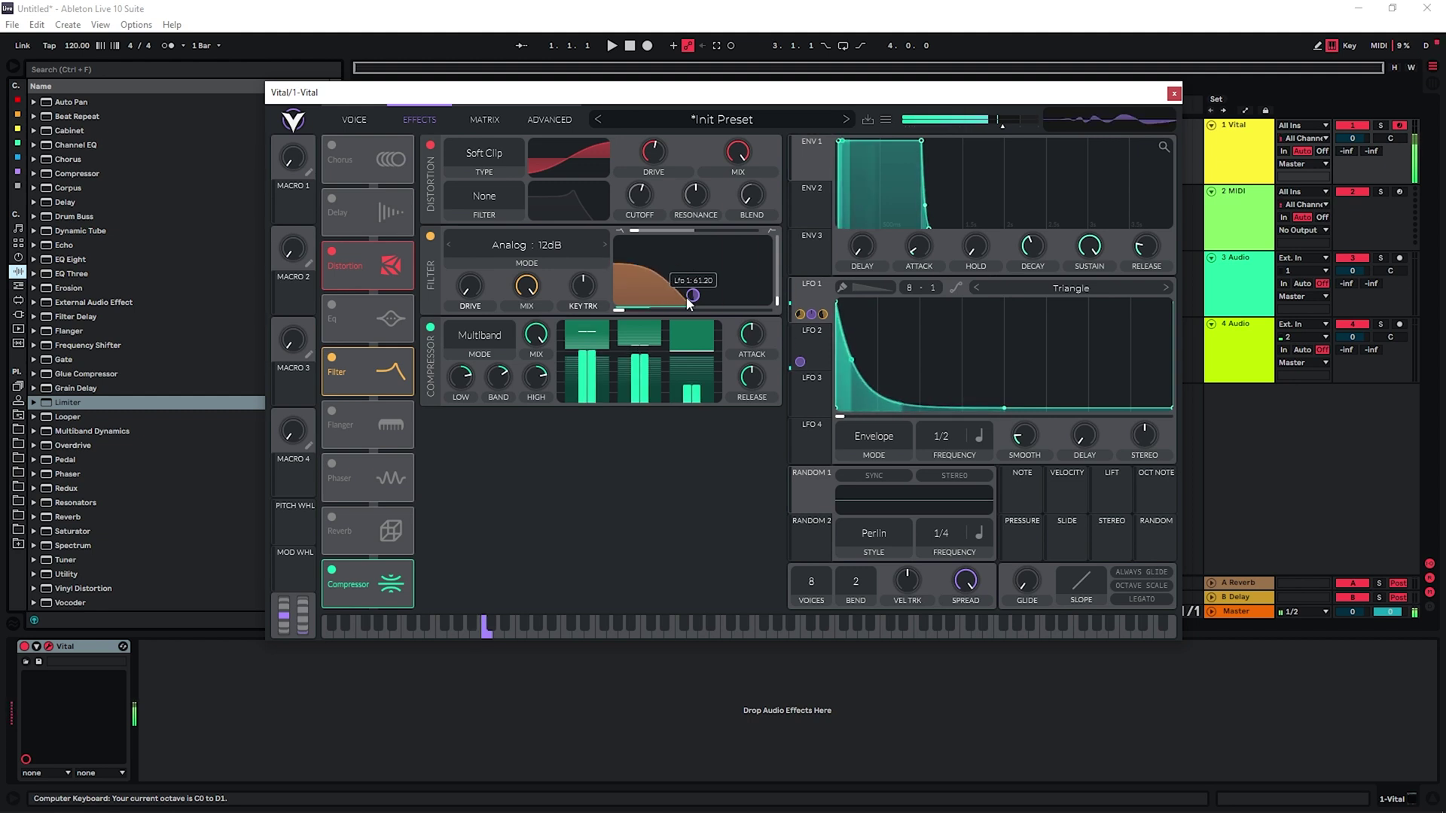
Enable the Reverb effect with a 50% mix and cut its high frequencies by 6 dB.
{"action": "left_click", "coordinate": [331, 515]}
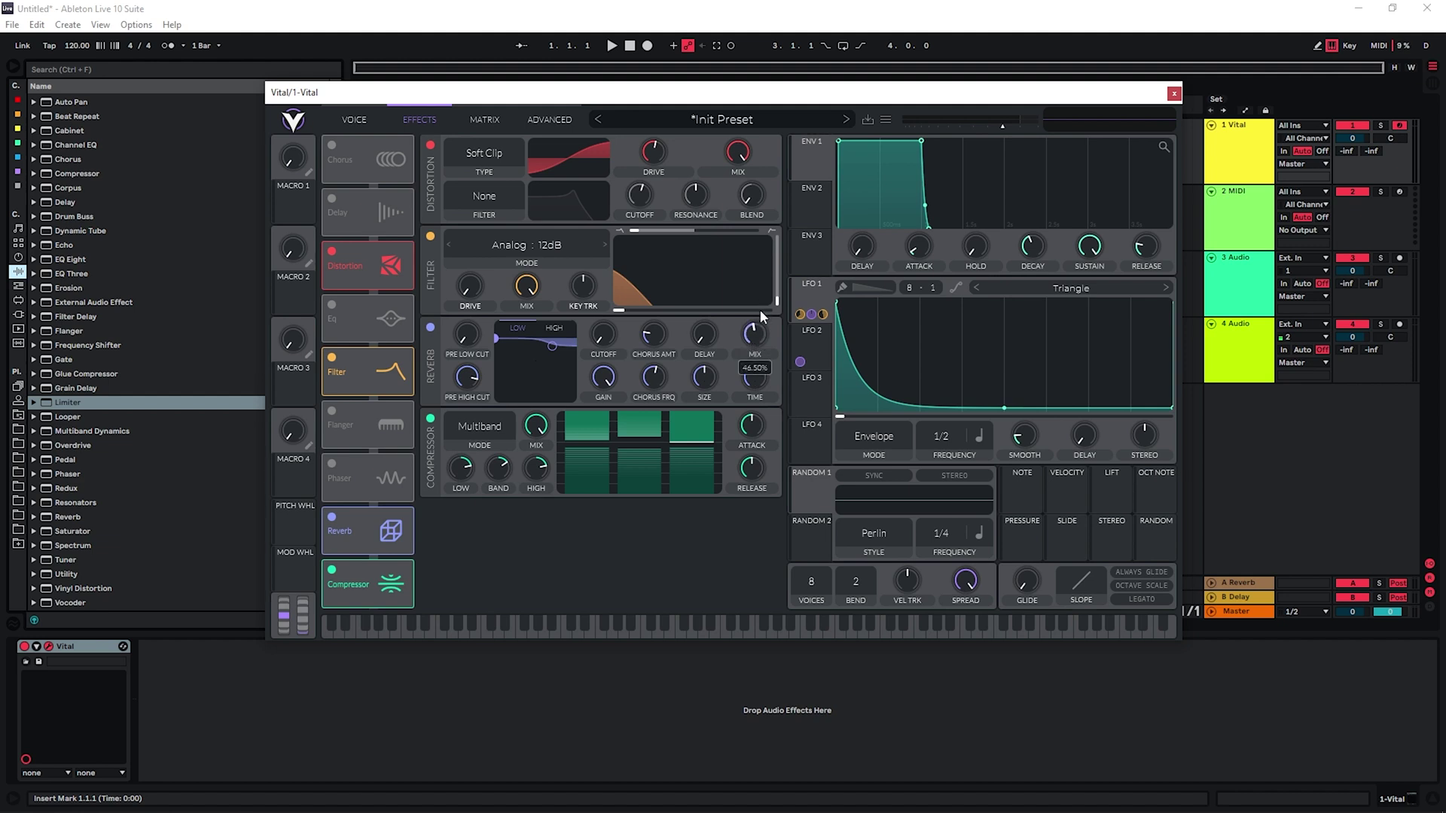
{"action": "left_click_drag", "start_coordinate": [552, 346], "coordinate": [554, 352]}
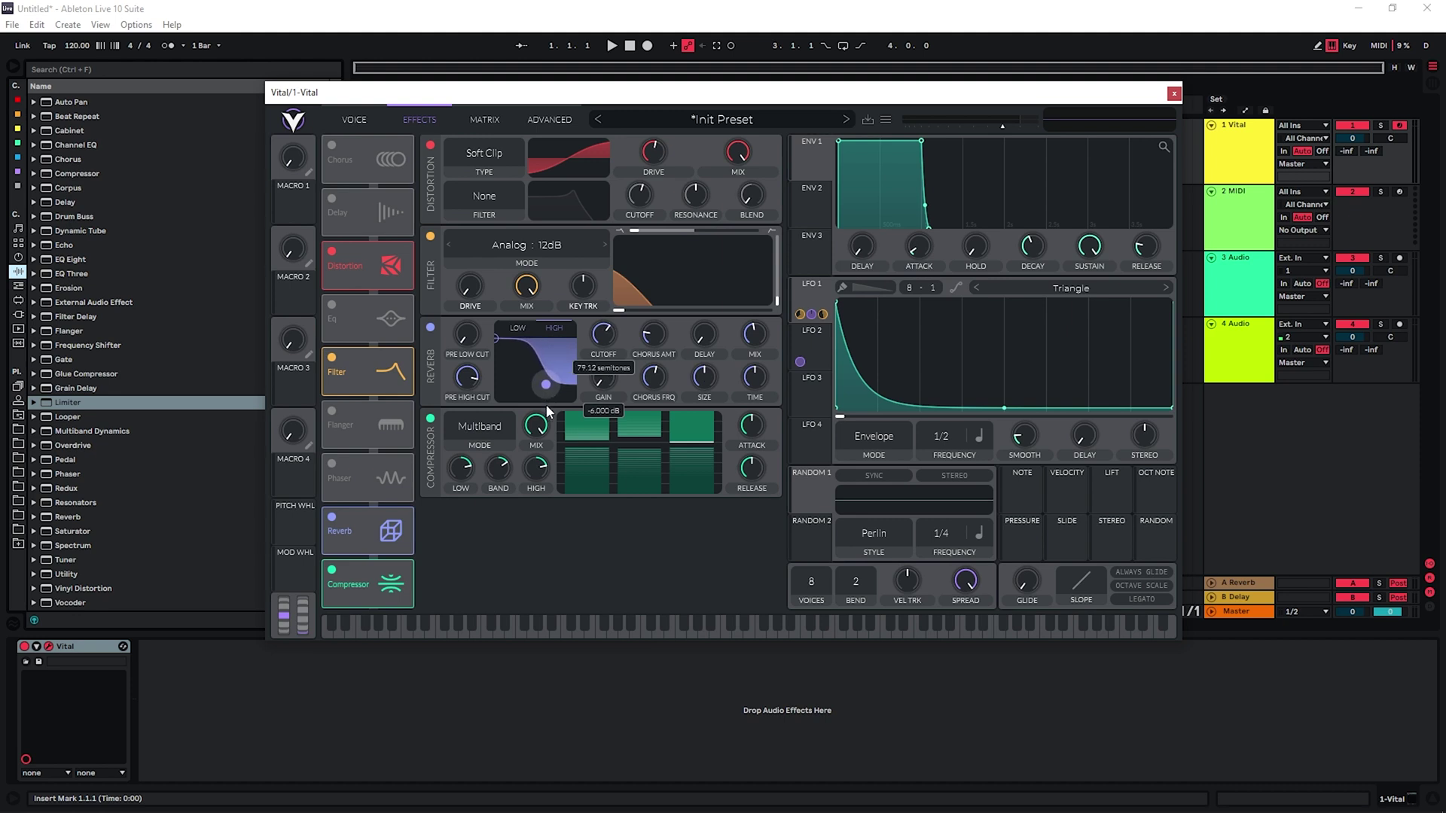
{"action": "left_click_drag", "start_coordinate": [545, 405], "coordinate": [542, 406]}
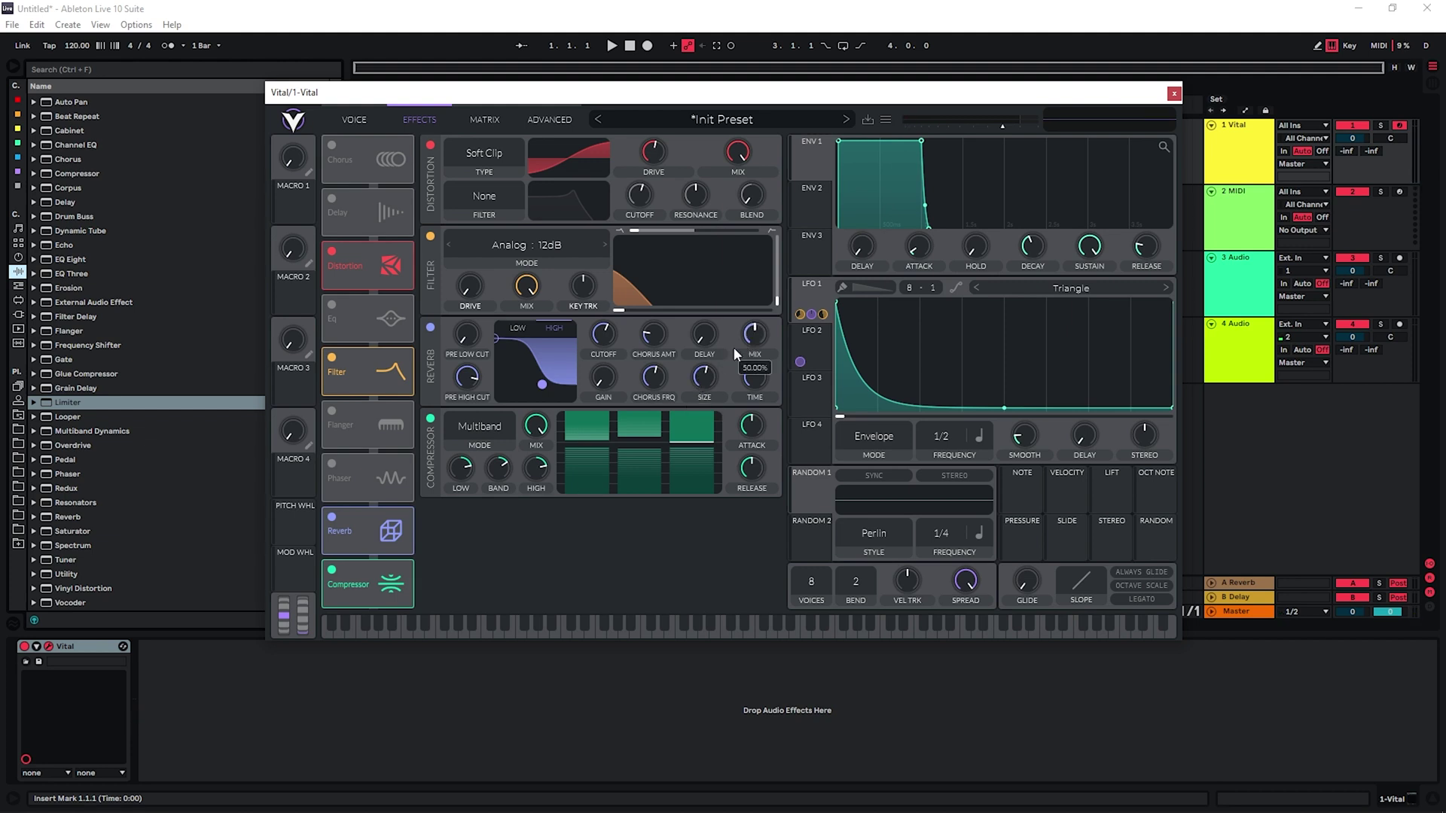
{"action": "left_click_drag", "start_coordinate": [544, 391], "coordinate": [540, 390]}
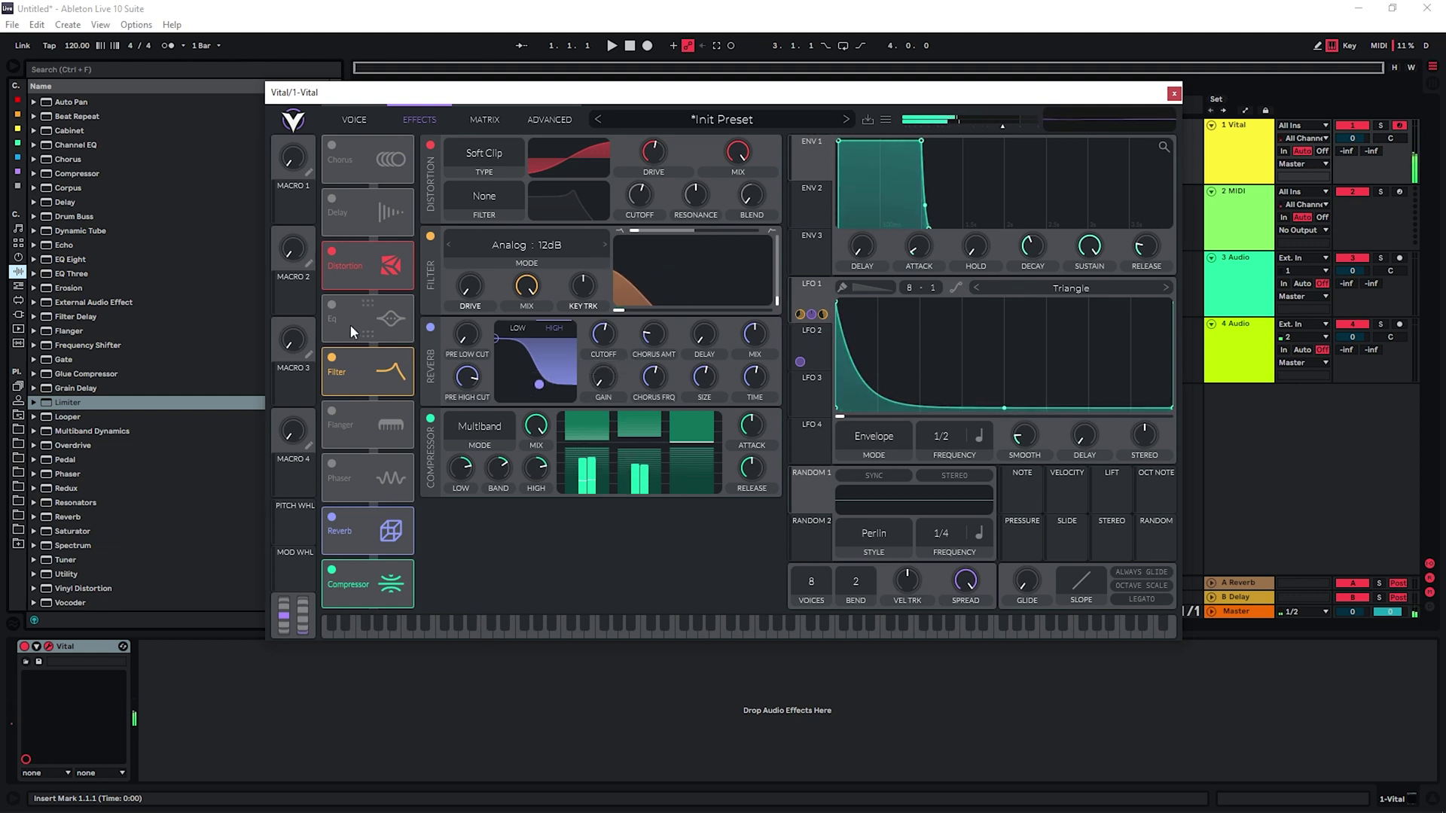
Enable the EQ effect, place it before the Compressor, boost its low band and cut the high band by 15 dB.
{"action": "left_click", "coordinate": [332, 304]}
{"action": "left_click_drag", "start_coordinate": [360, 305], "coordinate": [358, 520]}
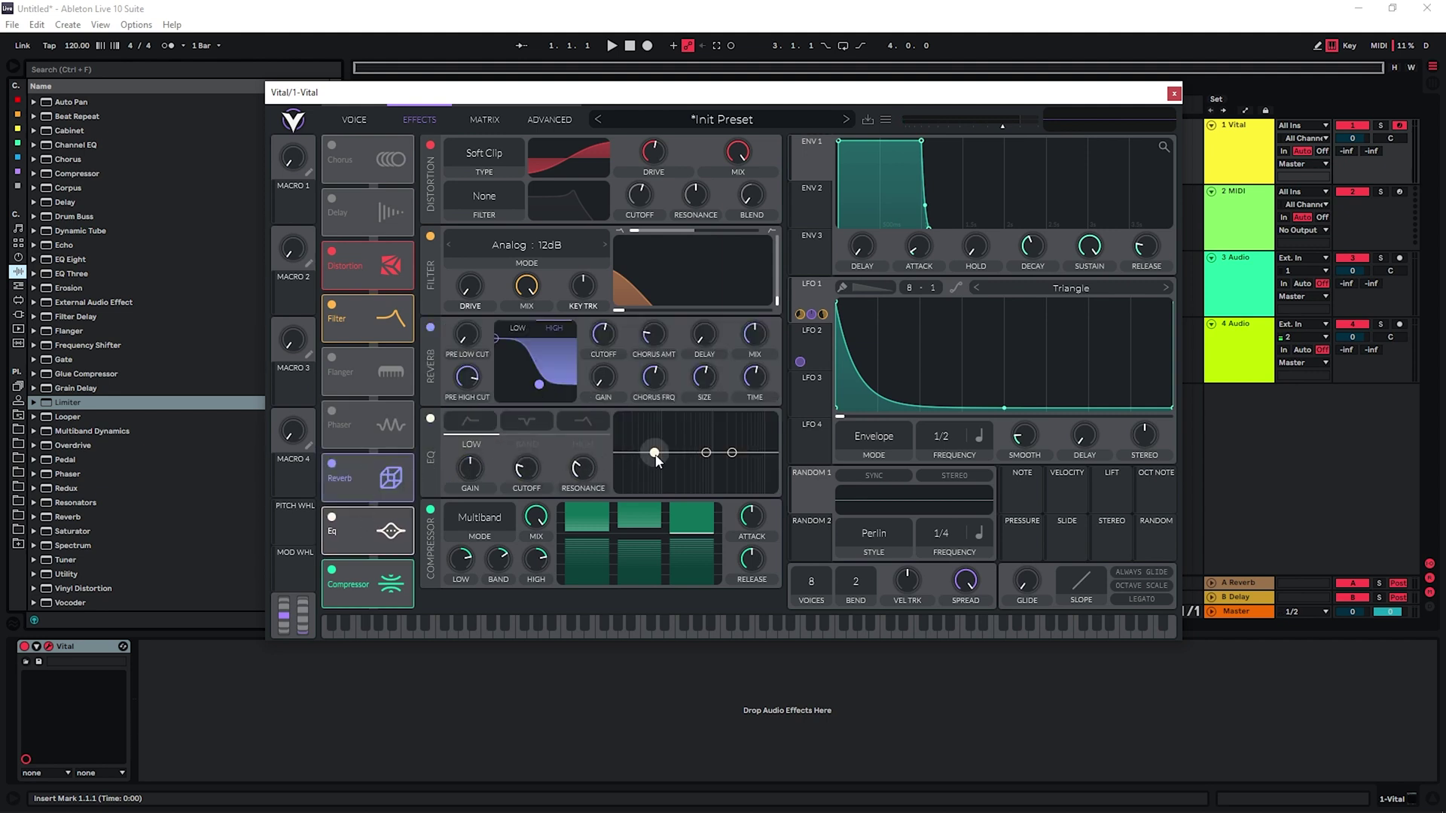
{"action": "left_click_drag", "start_coordinate": [655, 452], "coordinate": [663, 436]}
{"action": "left_click_drag", "start_coordinate": [727, 455], "coordinate": [709, 489]}
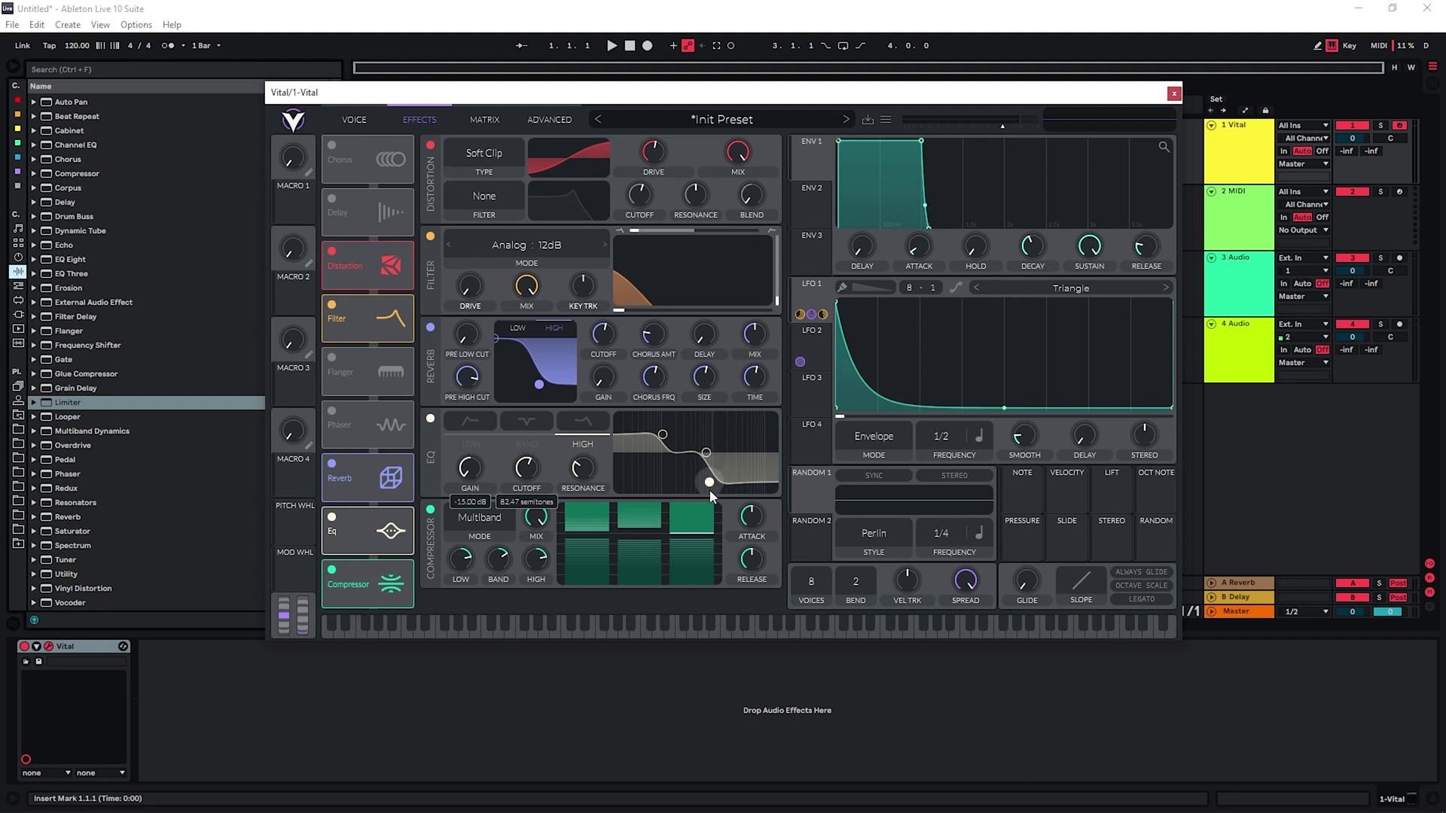
{"action": "left_click_drag", "start_coordinate": [663, 435], "coordinate": [671, 432]}
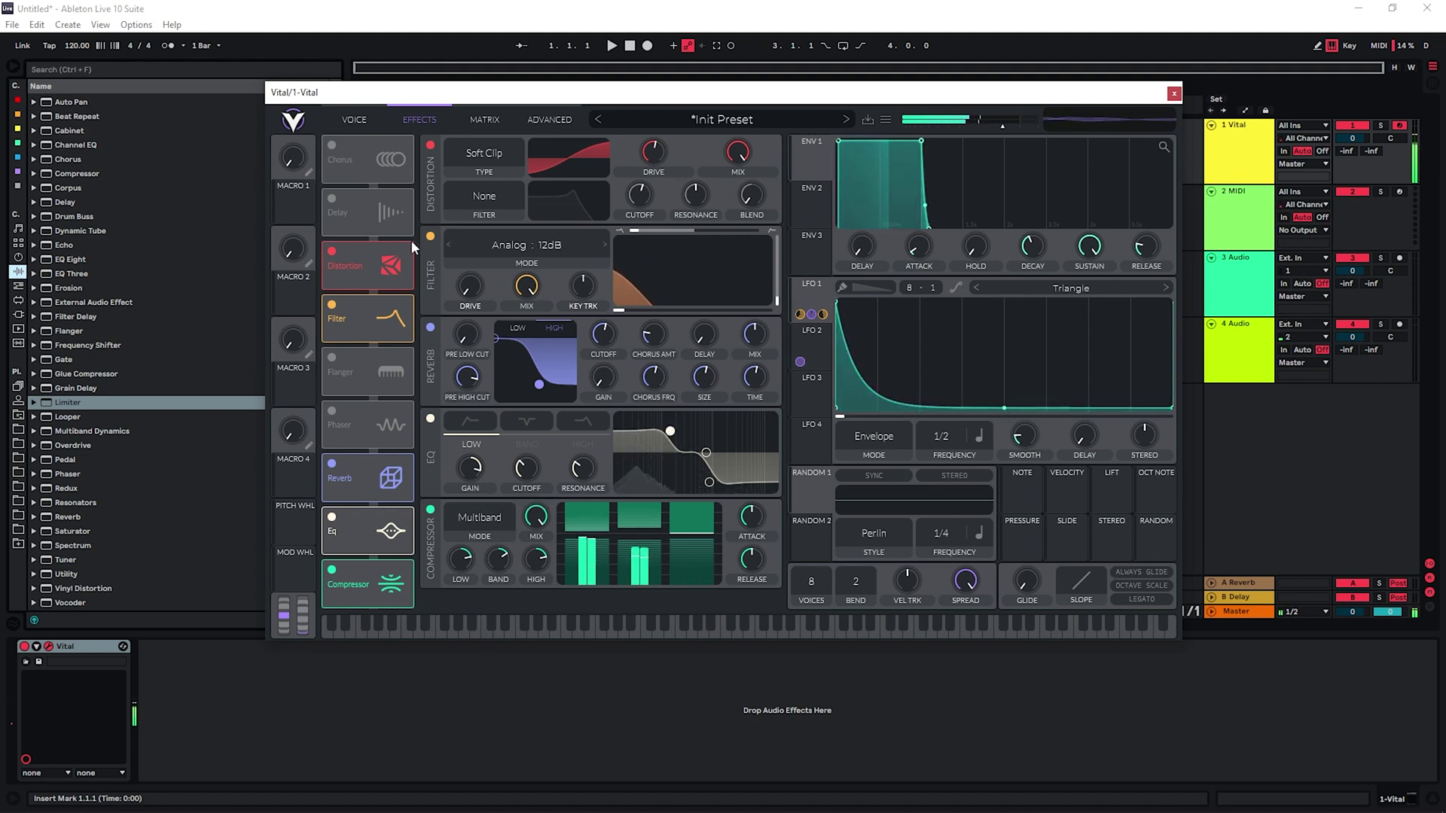
Apply the Smear spectral morph to oscillator 1, set it to 35.5% and audition the sound.
{"action": "left_click", "coordinate": [355, 120]}
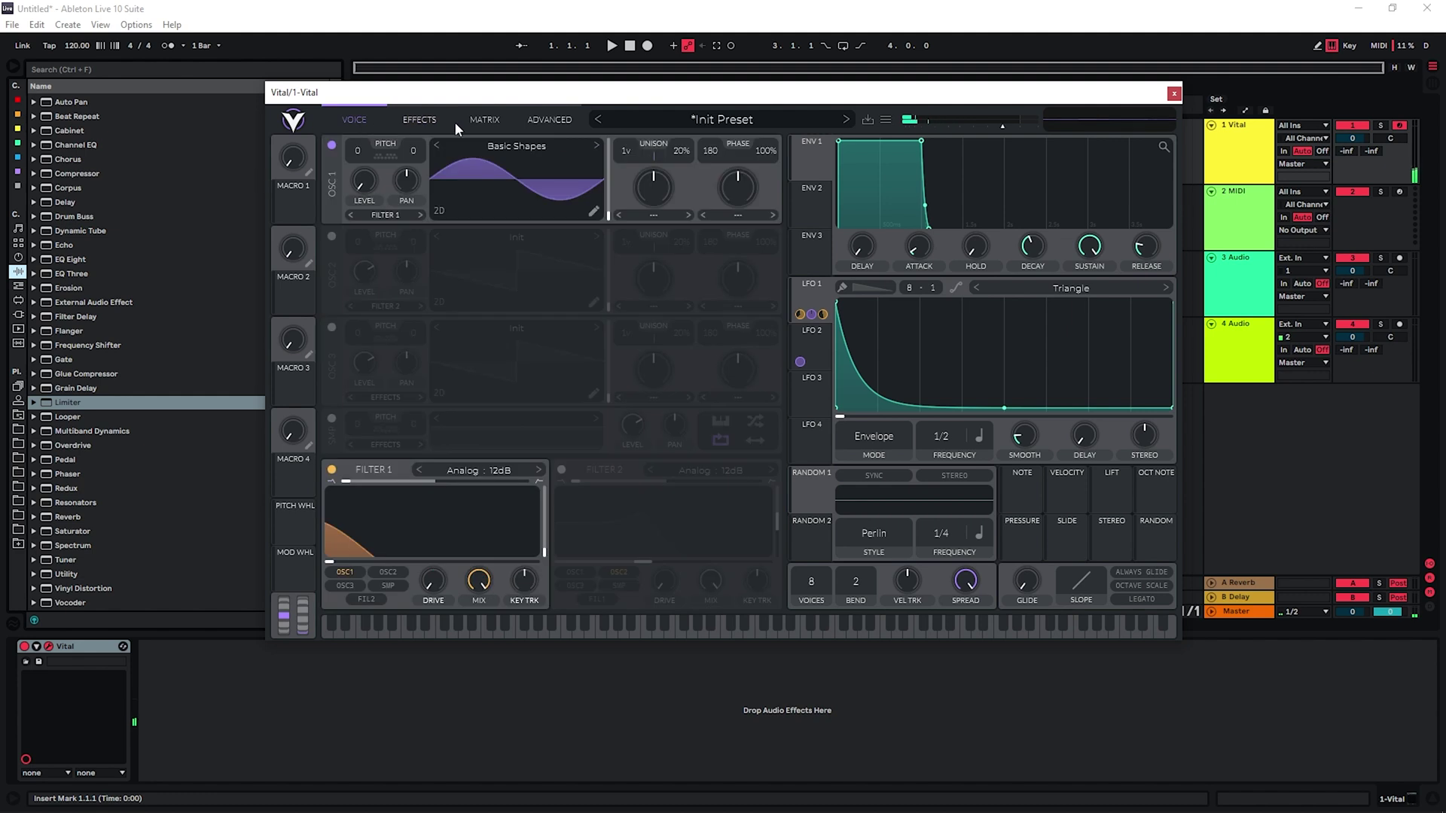
{"action": "left_click", "coordinate": [652, 217]}
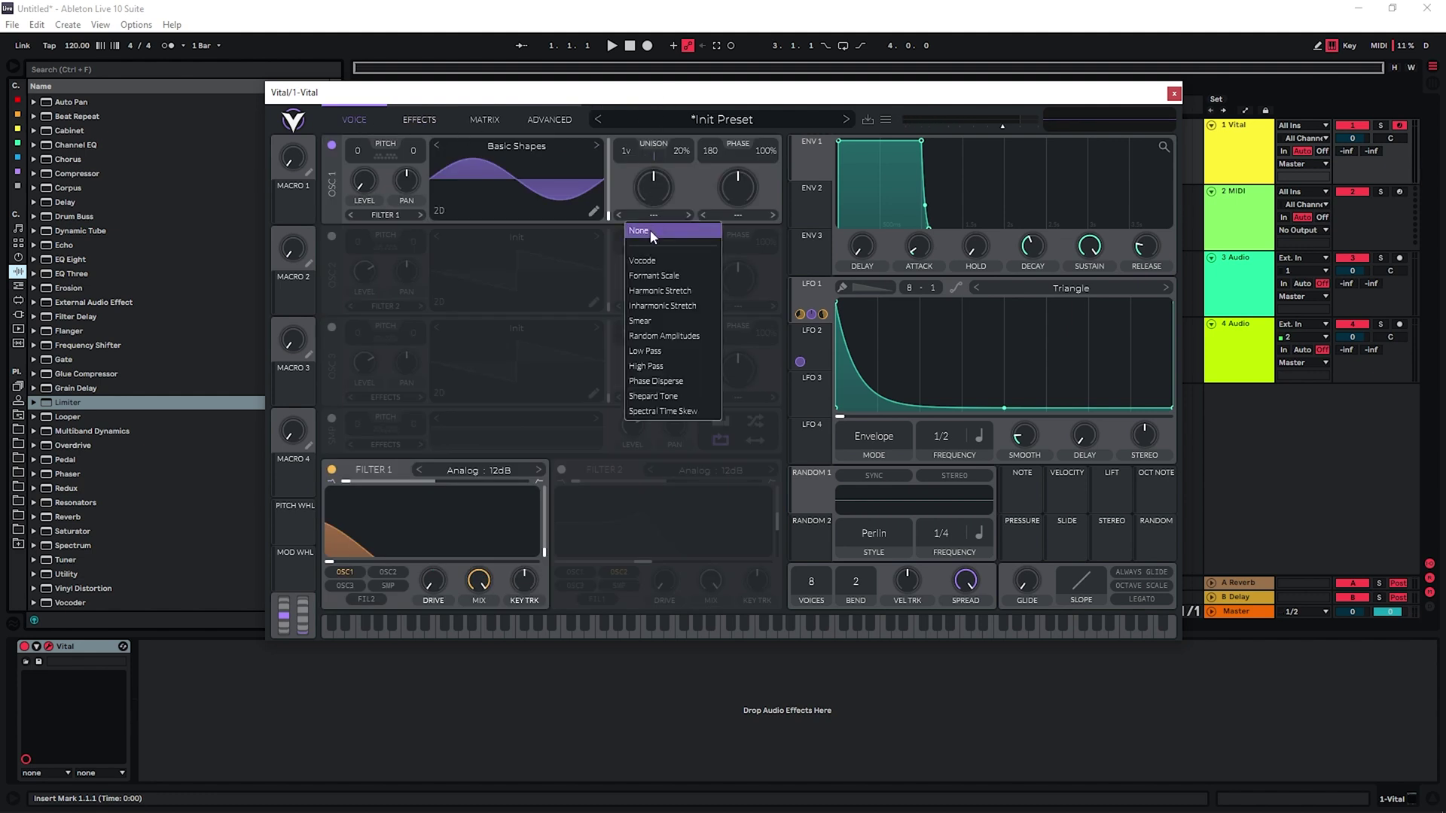
{"action": "left_click", "coordinate": [664, 322]}
{"action": "left_click_drag", "start_coordinate": [653, 190], "coordinate": [653, 224]}
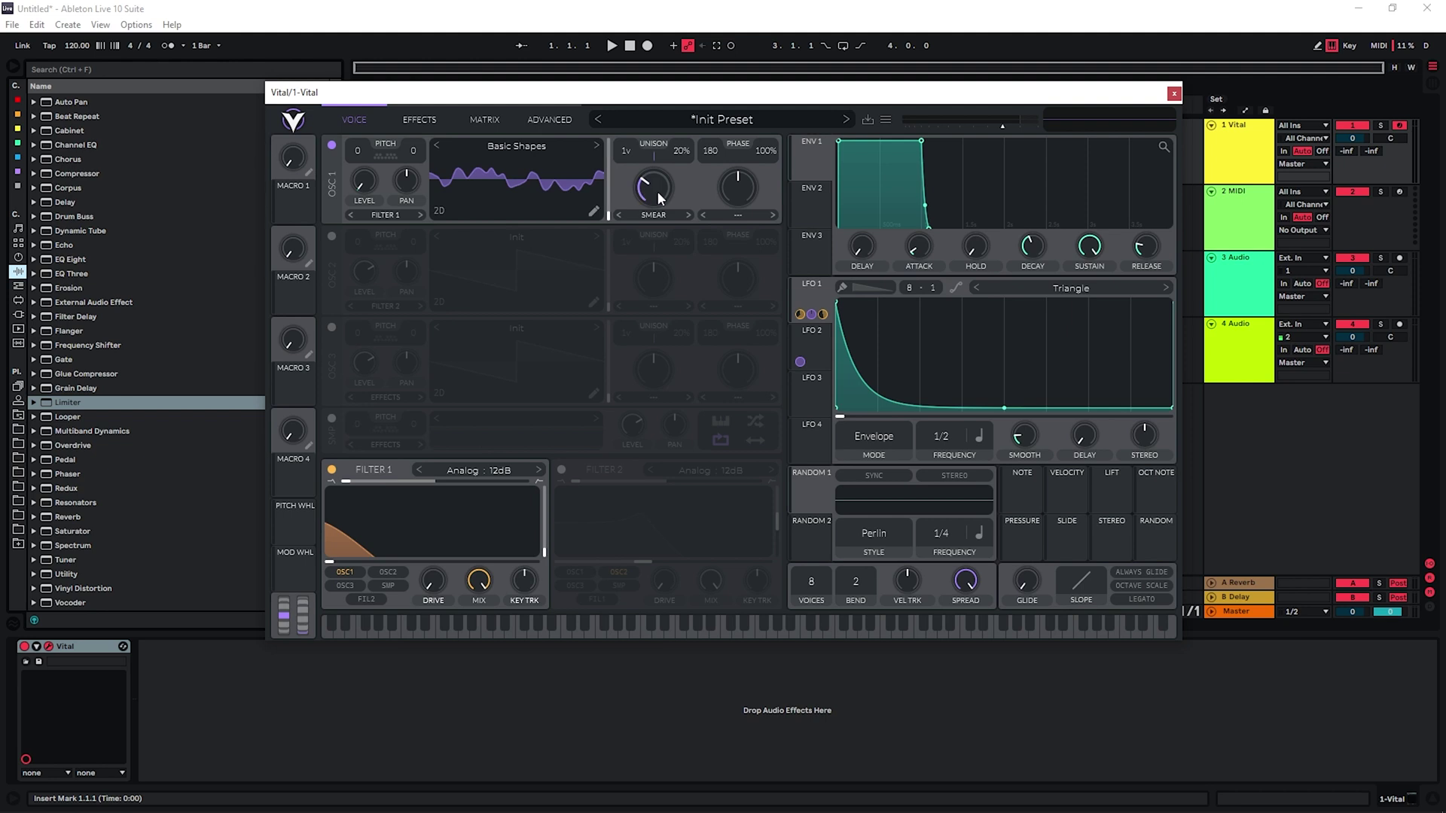
{"action": "key", "text": "a"}
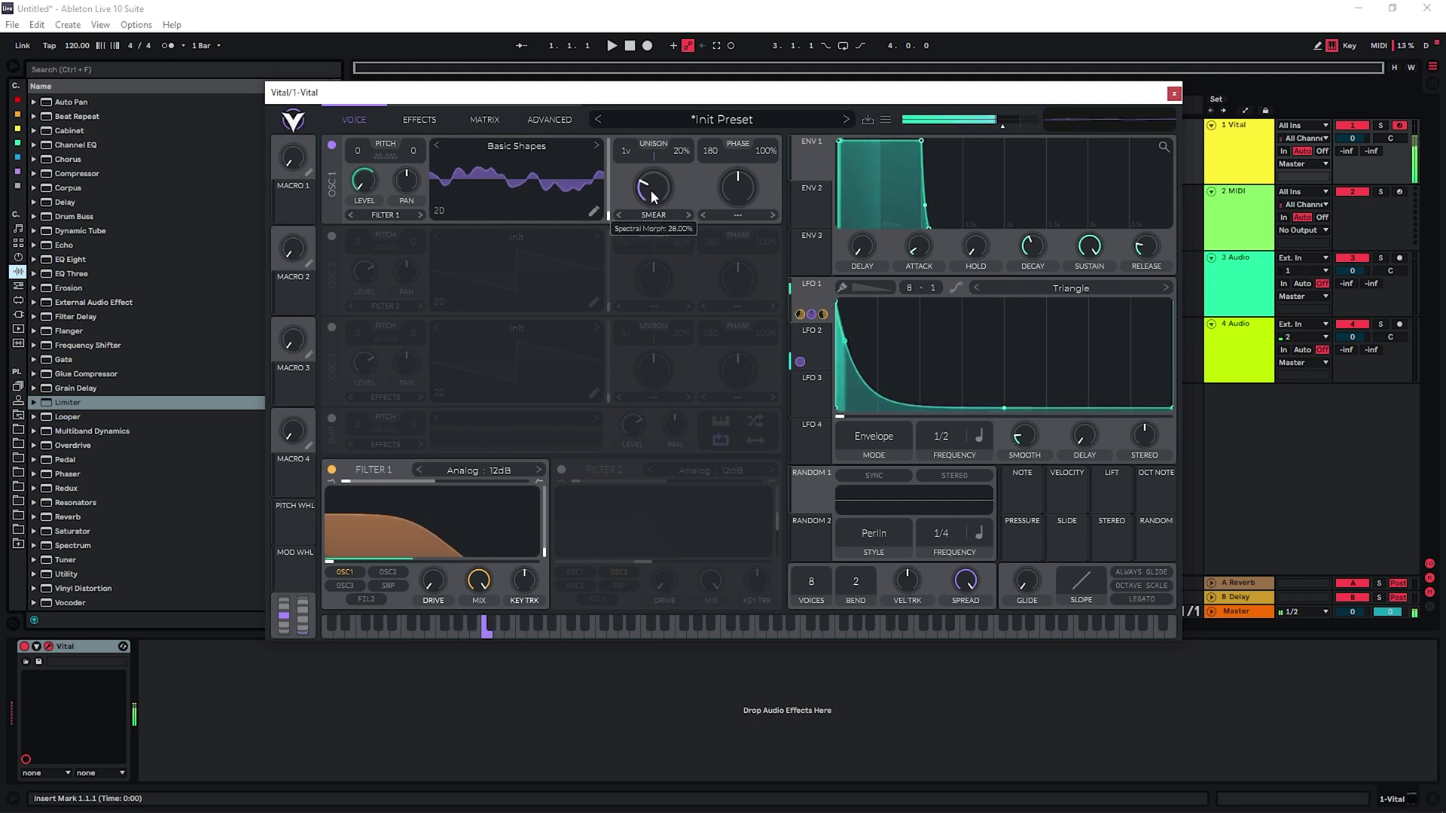
{"action": "mouse_move", "coordinate": [651, 190]}
{"action": "left_mouse_down"}
{"action": "mouse_move", "coordinate": [652, 213]}
{"action": "mouse_move", "coordinate": [656, 177]}
{"action": "left_mouse_up"}
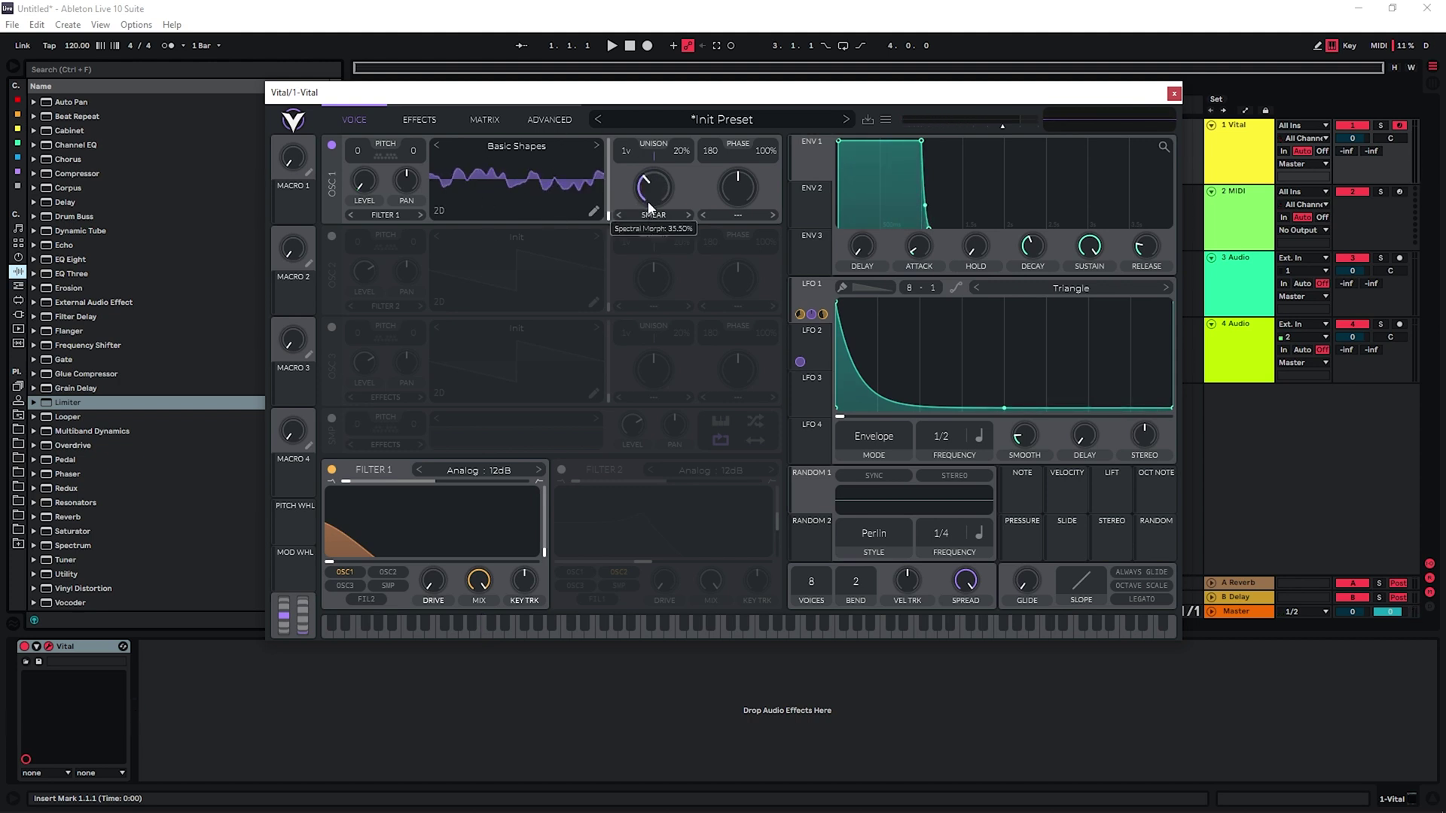
{"action": "key", "text": "a"}
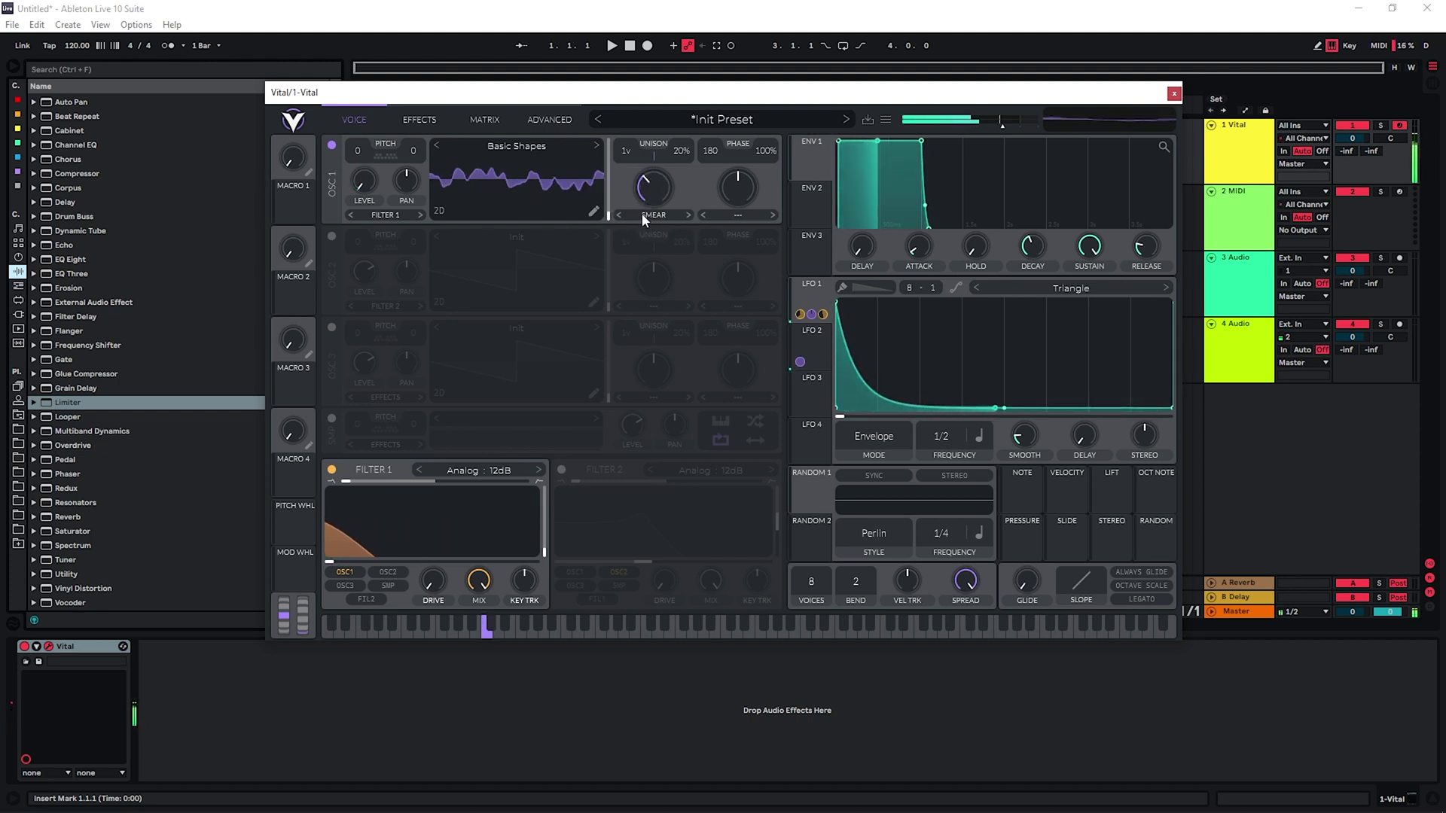
Fine-tune the LFO 1 modulation amount on the Filter effect's cutoff while auditioning the sound.
{"action": "left_click", "coordinate": [431, 129]}
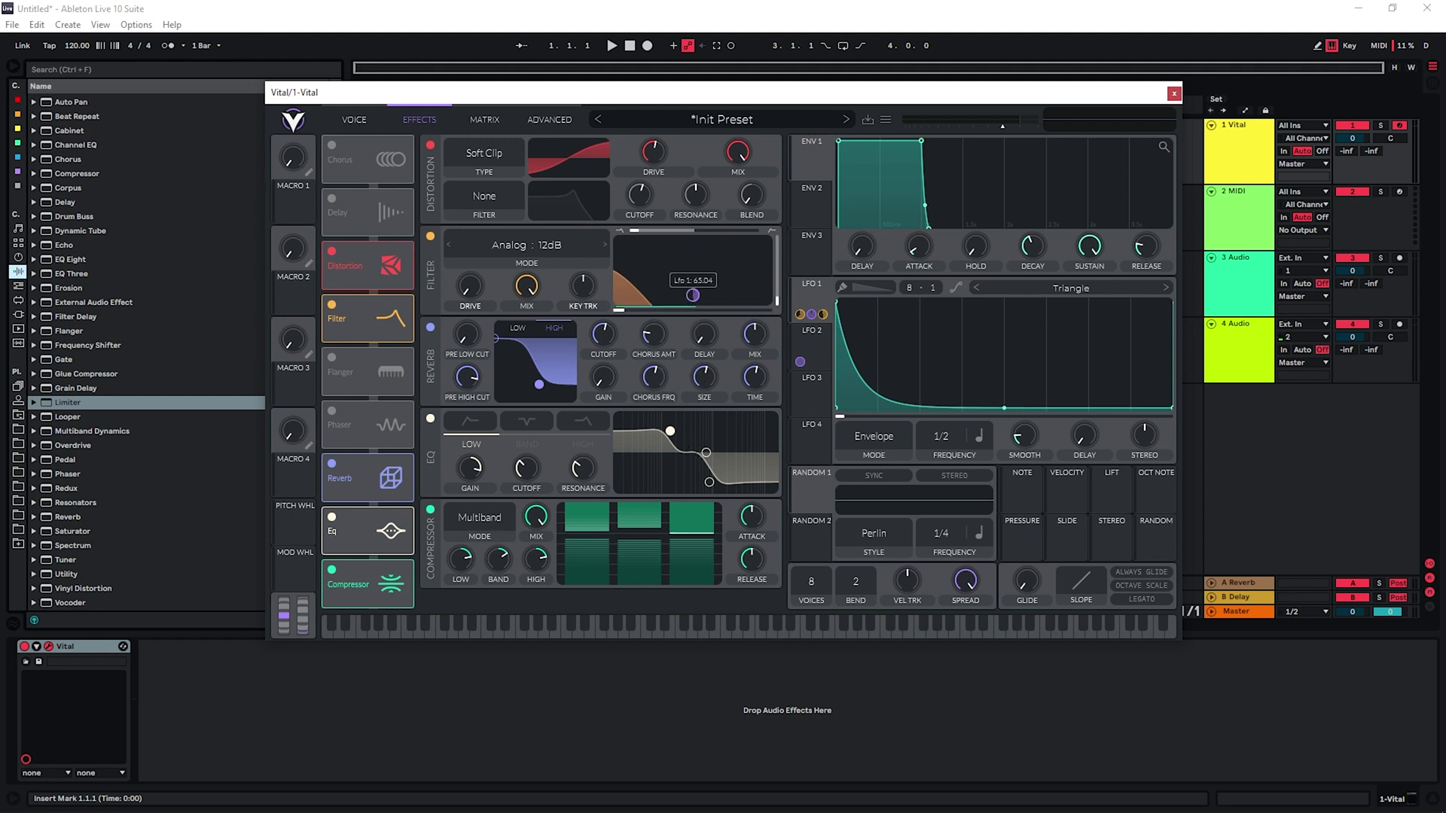
{"action": "key", "text": "a"}
{"action": "mouse_move", "coordinate": [694, 297]}
{"action": "left_mouse_down"}
{"action": "mouse_move", "coordinate": [694, 284]}
{"action": "mouse_move", "coordinate": [694, 300]}
{"action": "left_mouse_up"}
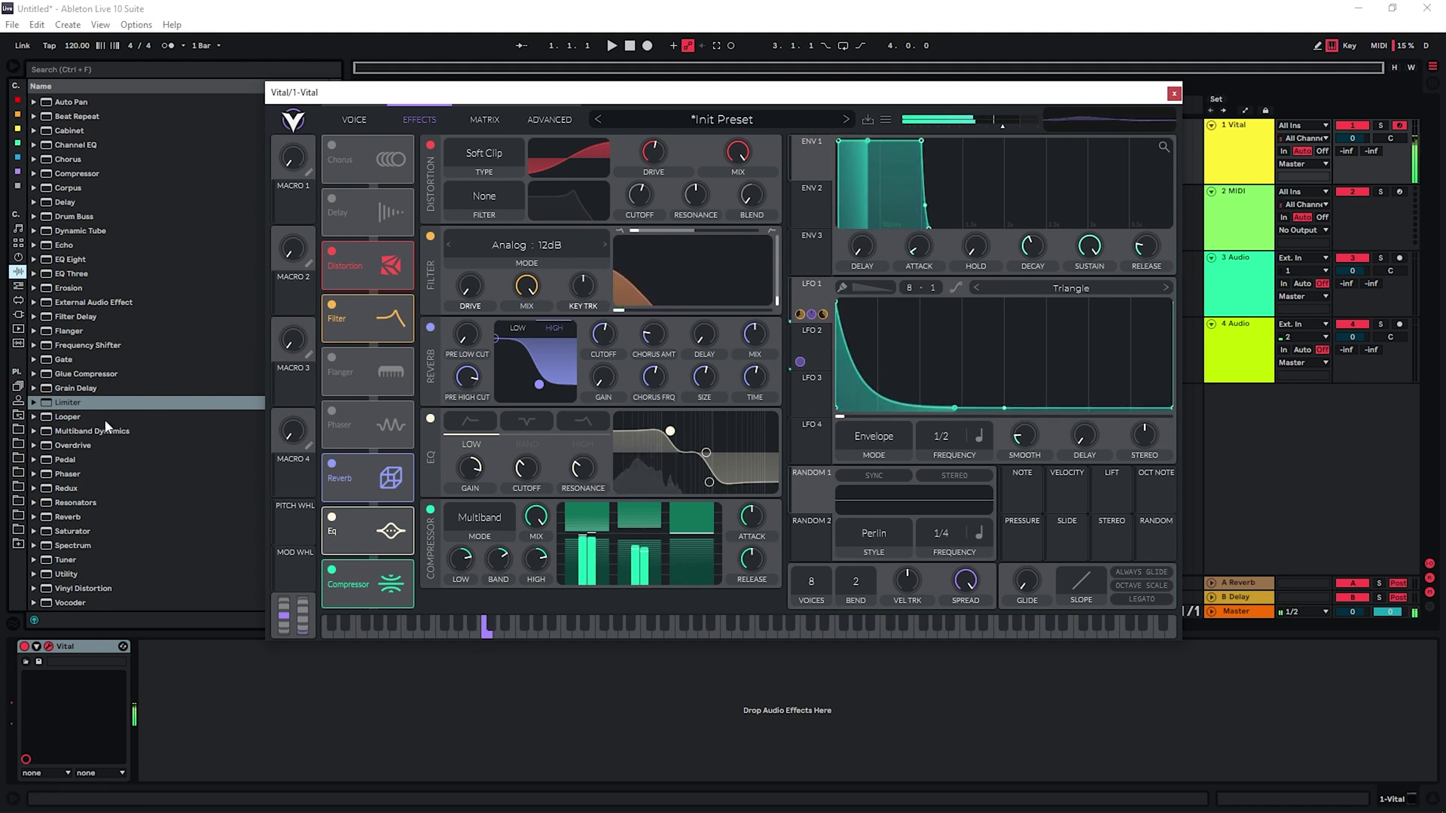
Add EQ Eight, Glue Compressor, Utility and Limiter after Vital on its track, in that order.
{"action": "left_click_drag", "start_coordinate": [491, 96], "coordinate": [515, 69]}
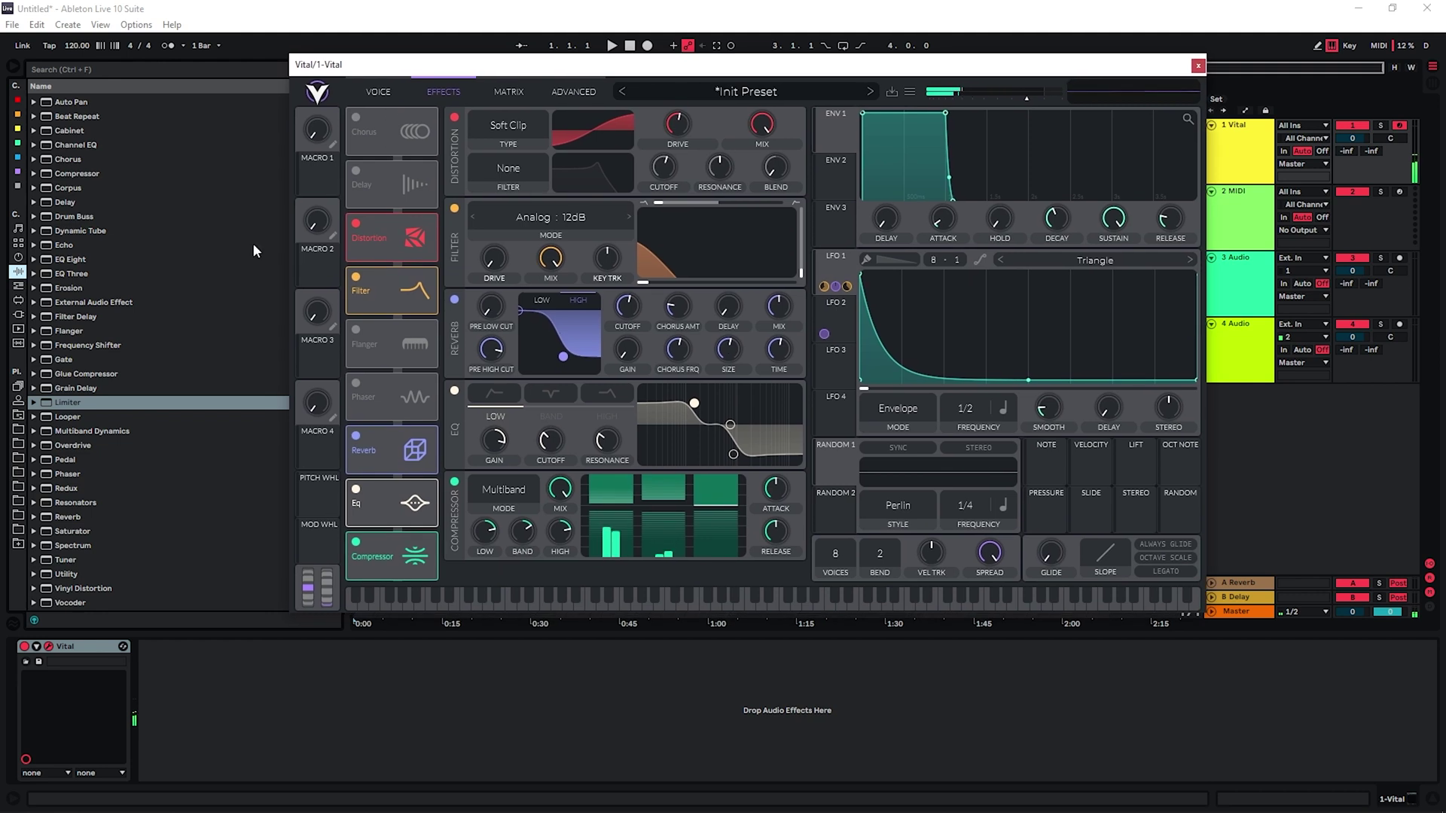
{"action": "double_click", "coordinate": [83, 373]}
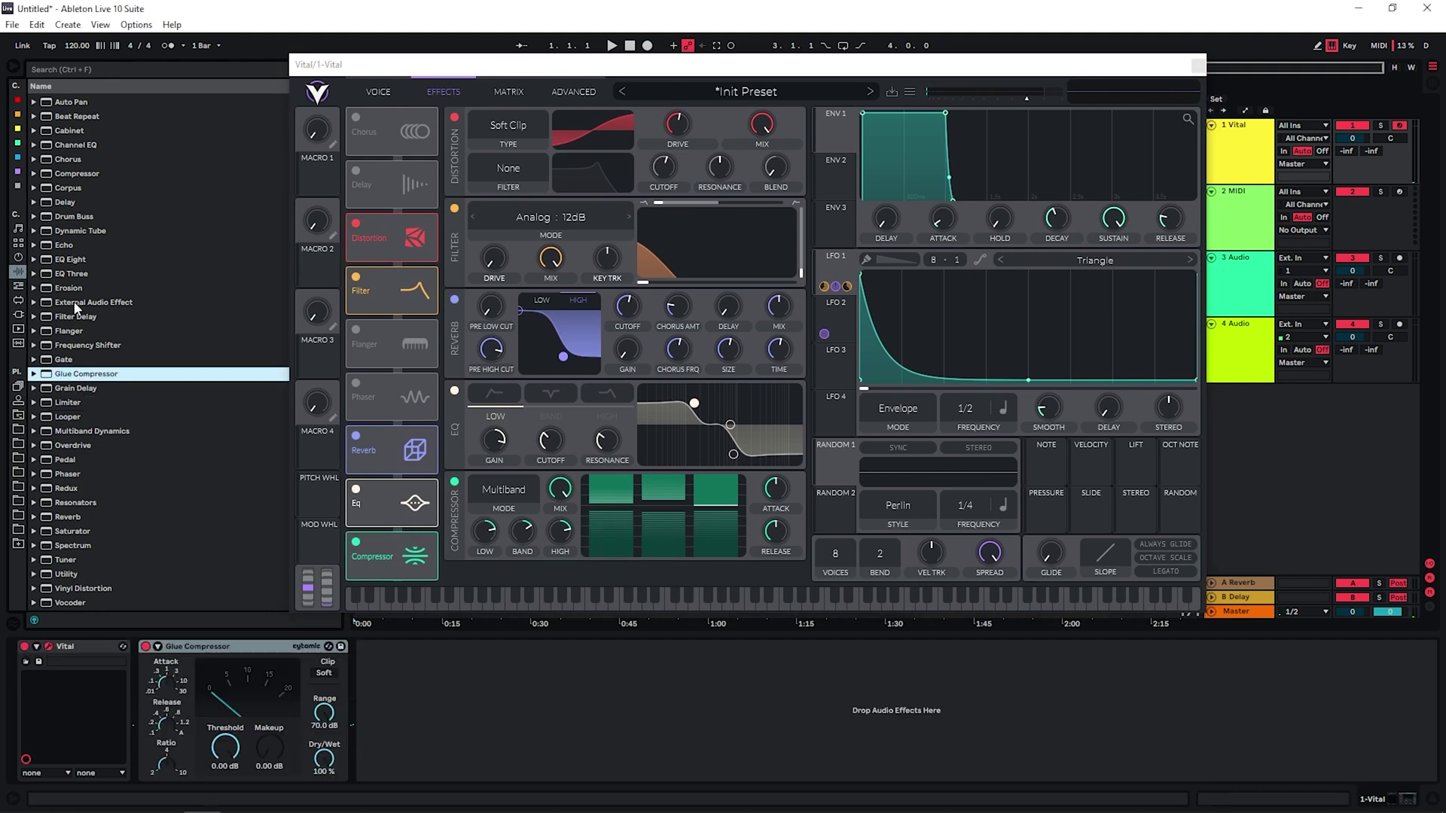
{"action": "left_click_drag", "start_coordinate": [75, 260], "coordinate": [139, 672]}
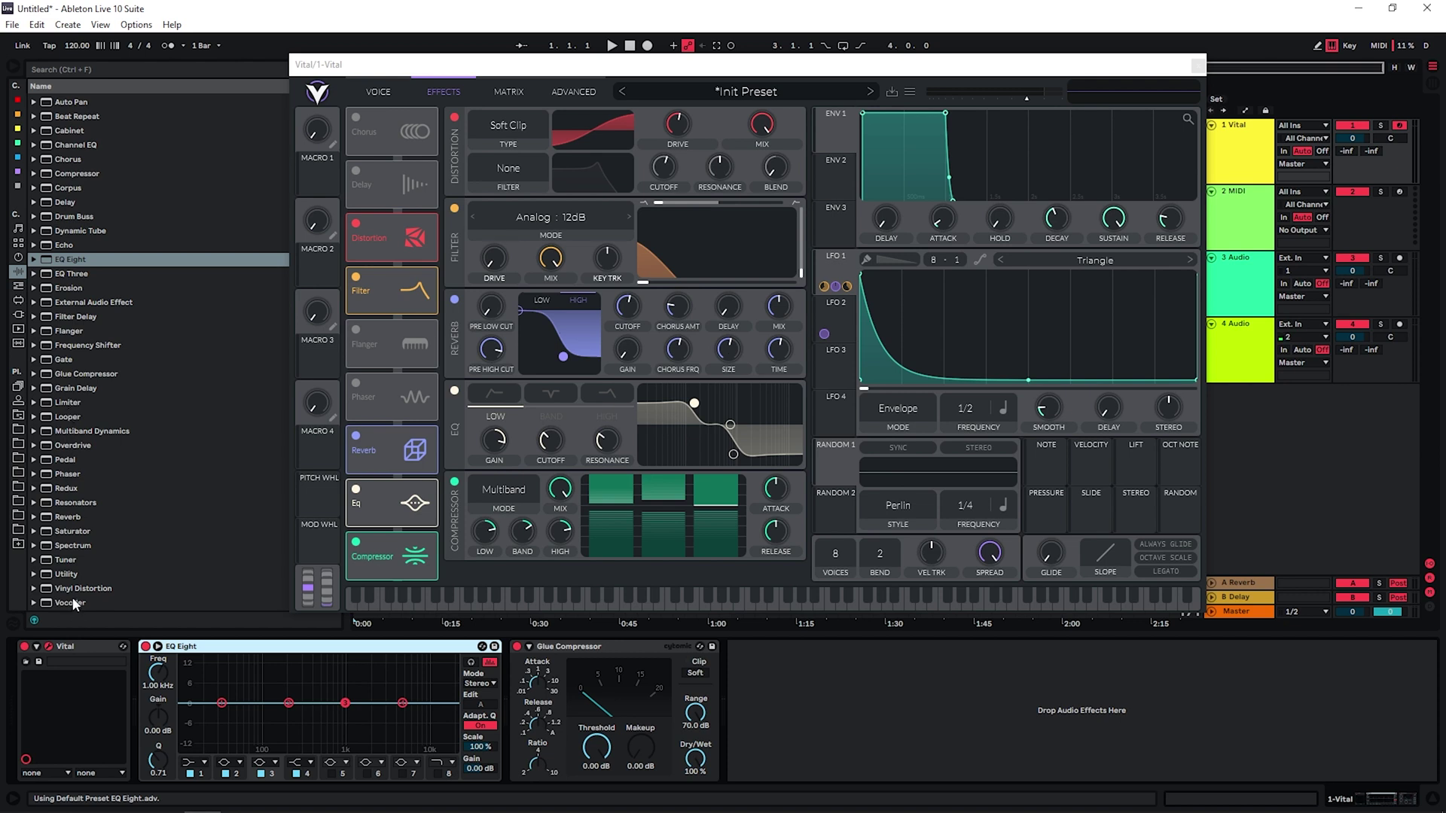
{"action": "double_click", "coordinate": [66, 574]}
{"action": "double_click", "coordinate": [67, 402]}
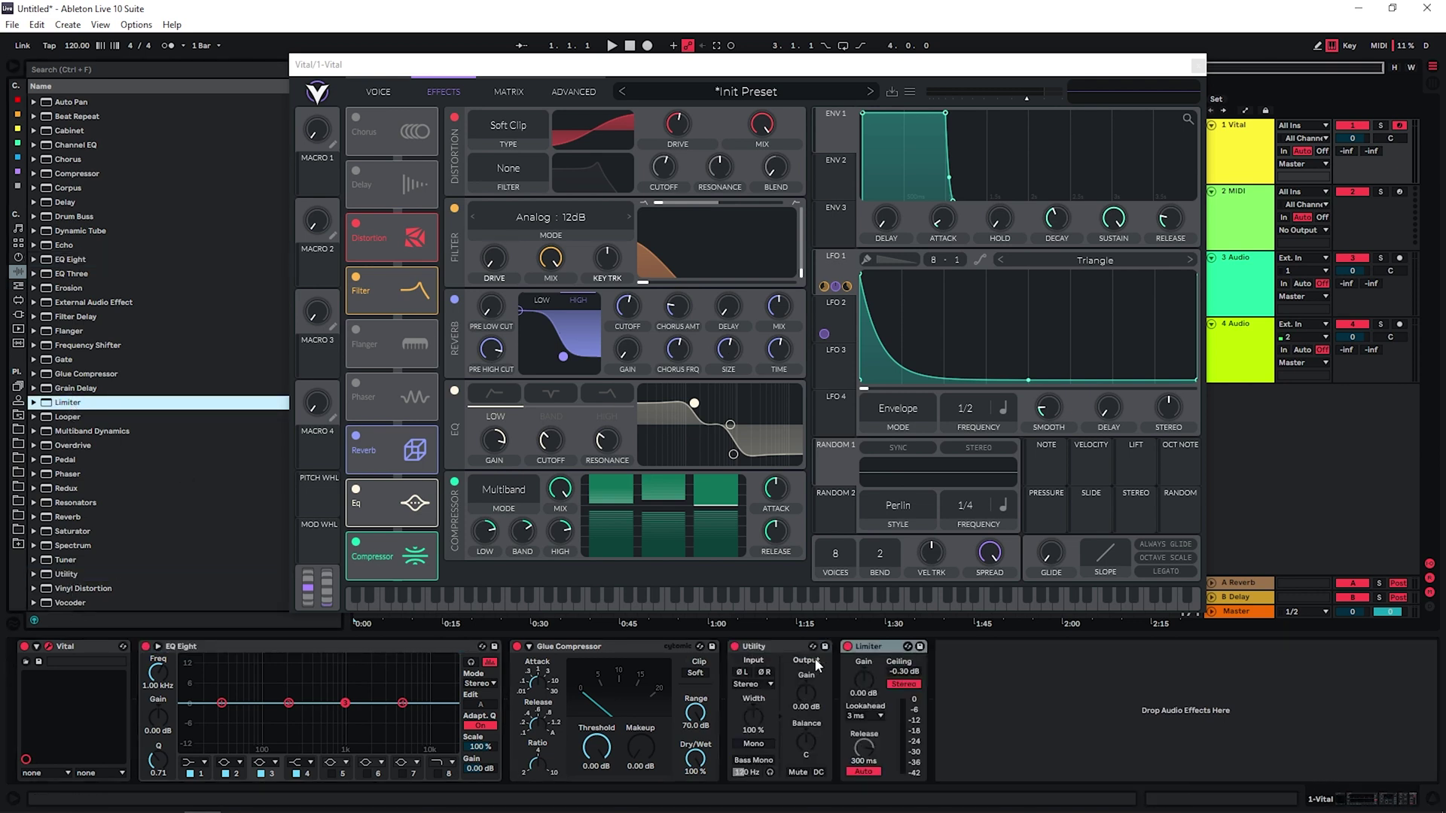
Turn on Bass Mono in the Utility device at 200 Hz and audition the sound.
{"action": "left_click", "coordinate": [752, 761]}
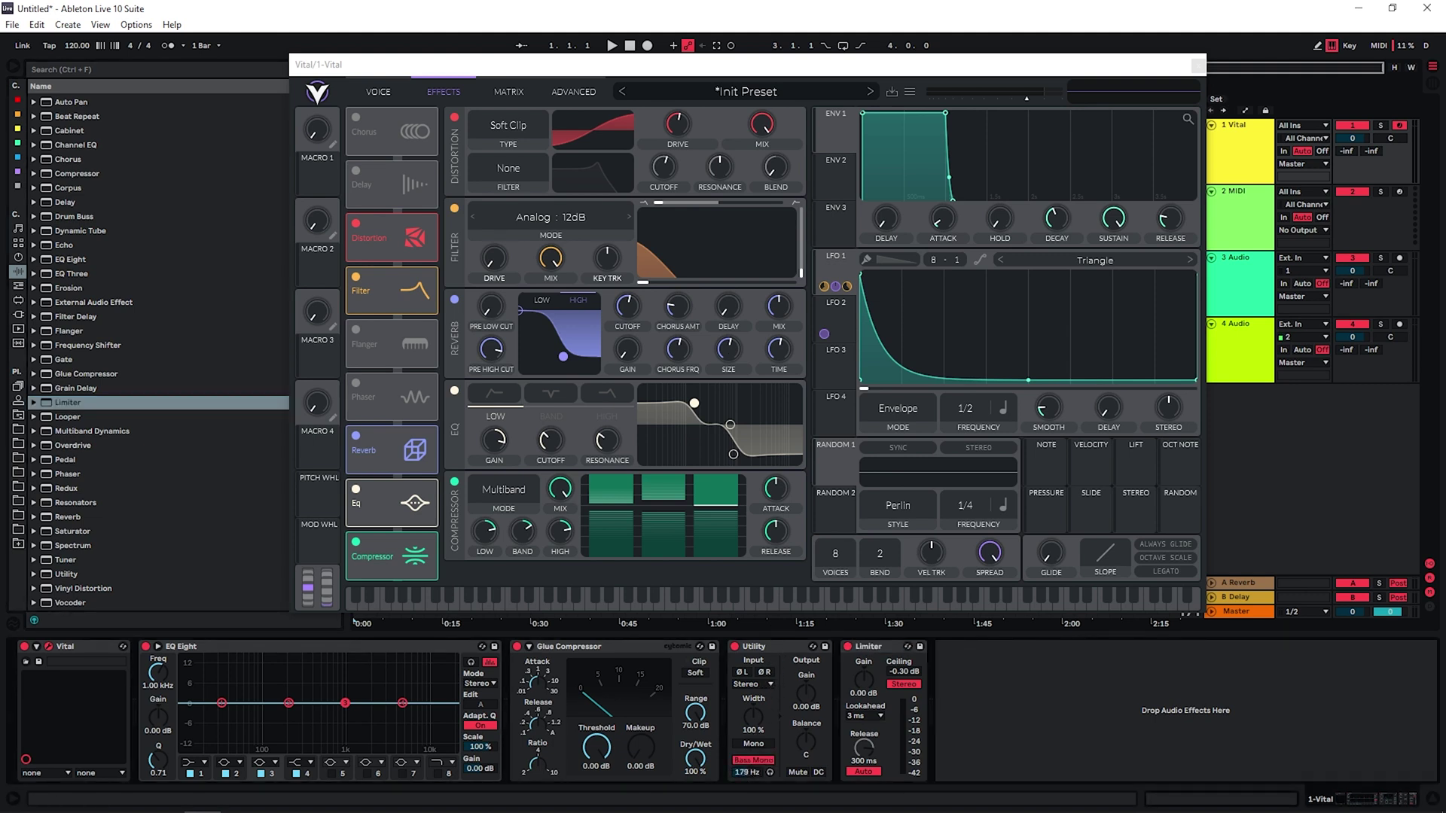
{"action": "left_click", "coordinate": [769, 772]}
{"action": "key", "text": "a"}
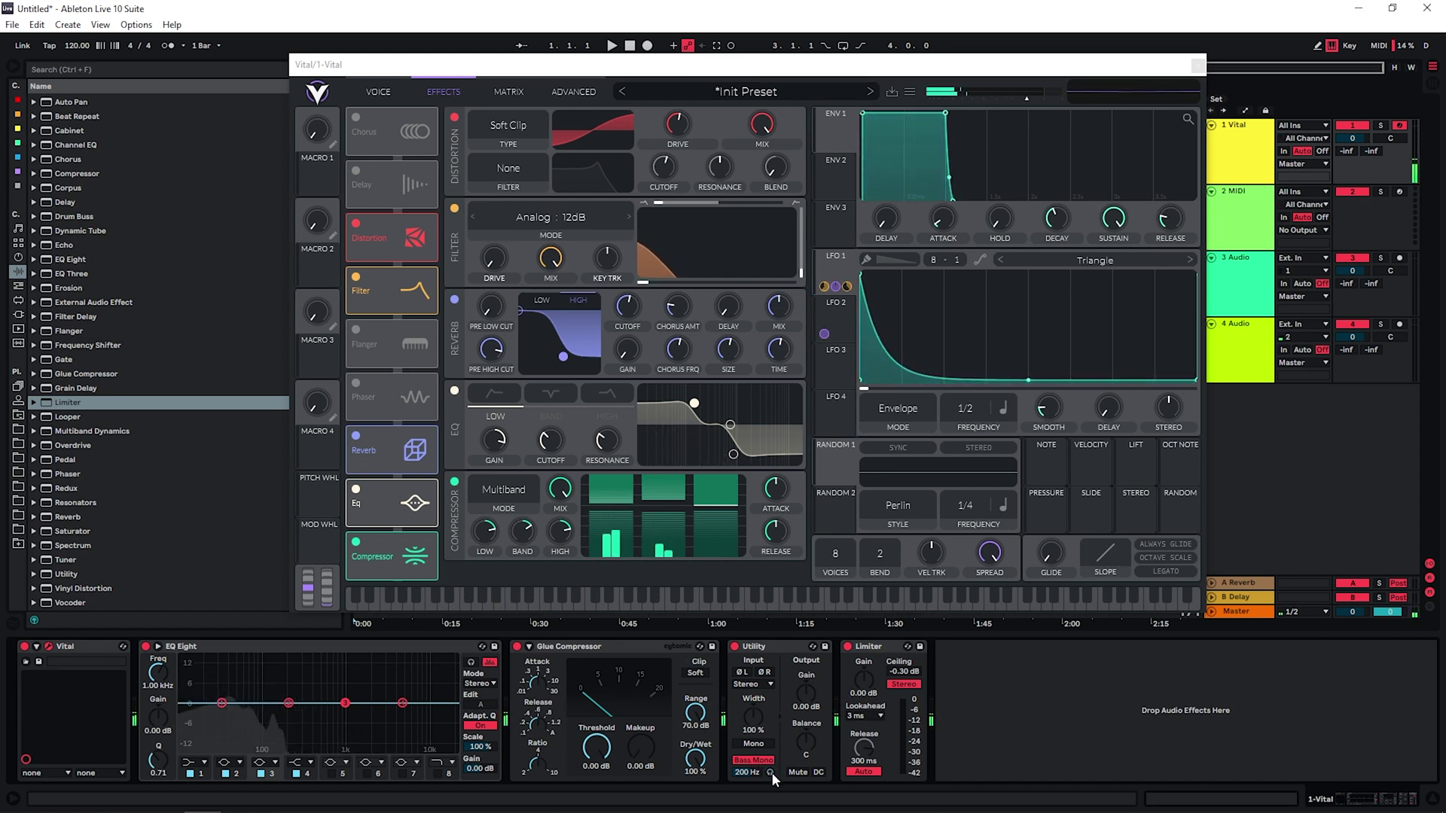
Set the Glue Compressor's threshold to -18.1 dB and makeup to 8.10 dB, enable Soft clip and audition the sound.
{"action": "left_click_drag", "start_coordinate": [595, 748], "coordinate": [641, 753]}
{"action": "key", "text": "a"}
{"action": "left_click", "coordinate": [694, 674]}
{"action": "key", "text": "a"}
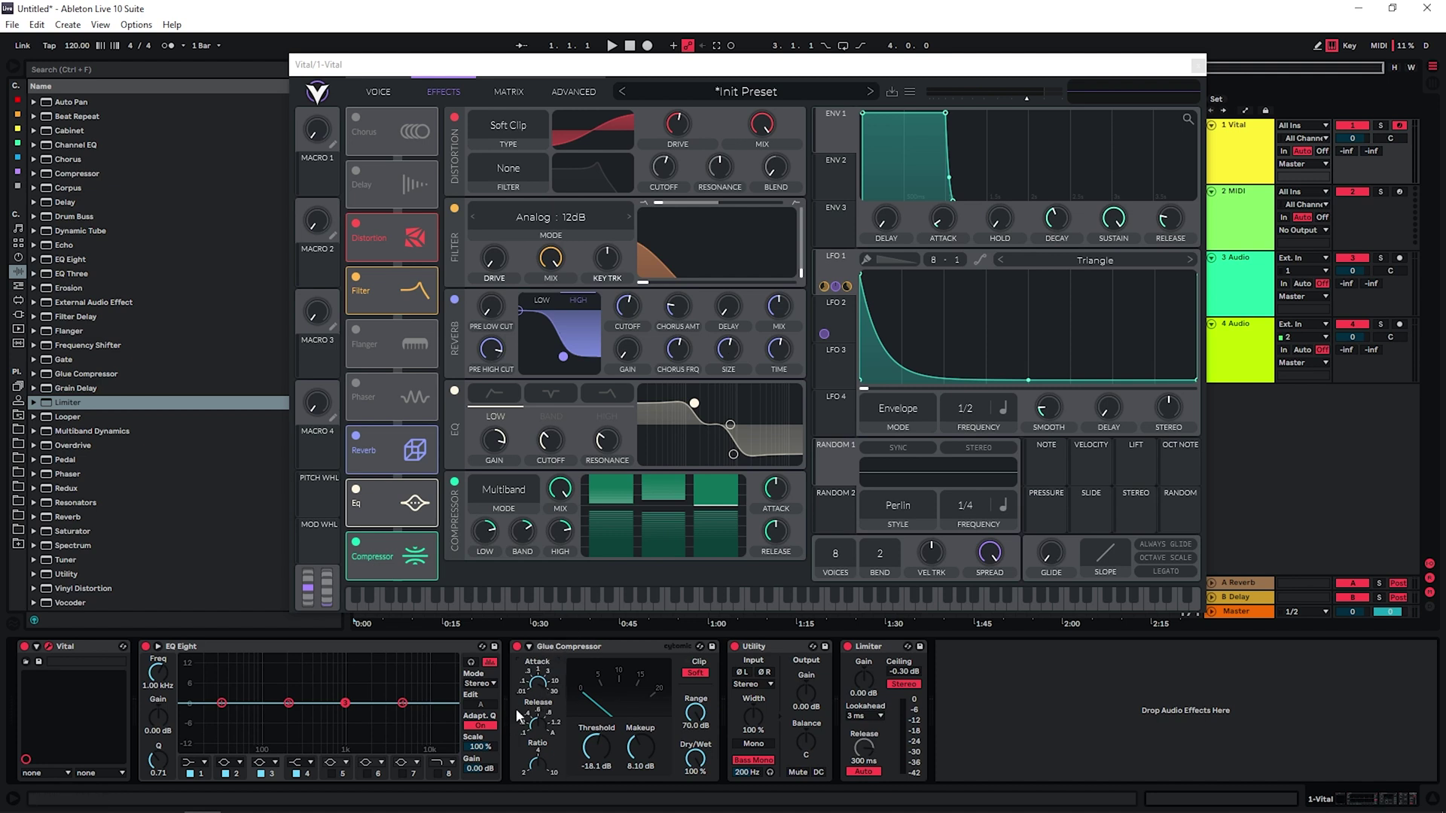
Raise the Glue Compressor's makeup to 10.3 dB and the Limiter's gain to 9 dB while auditioning.
{"action": "key", "text": "a"}
{"action": "left_click_drag", "start_coordinate": [640, 748], "coordinate": [640, 739]}
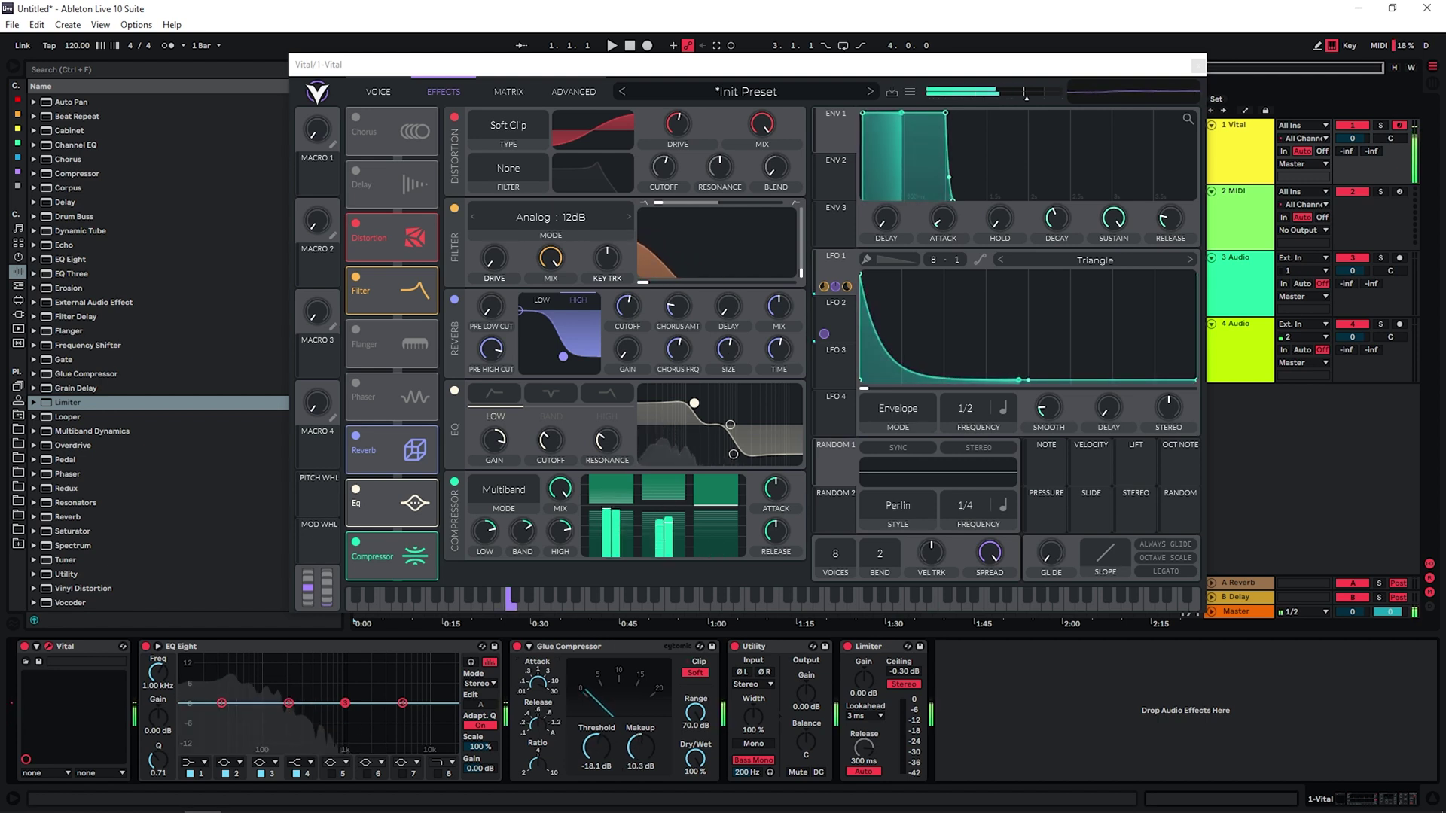
{"action": "left_click_drag", "start_coordinate": [859, 693], "coordinate": [861, 683]}
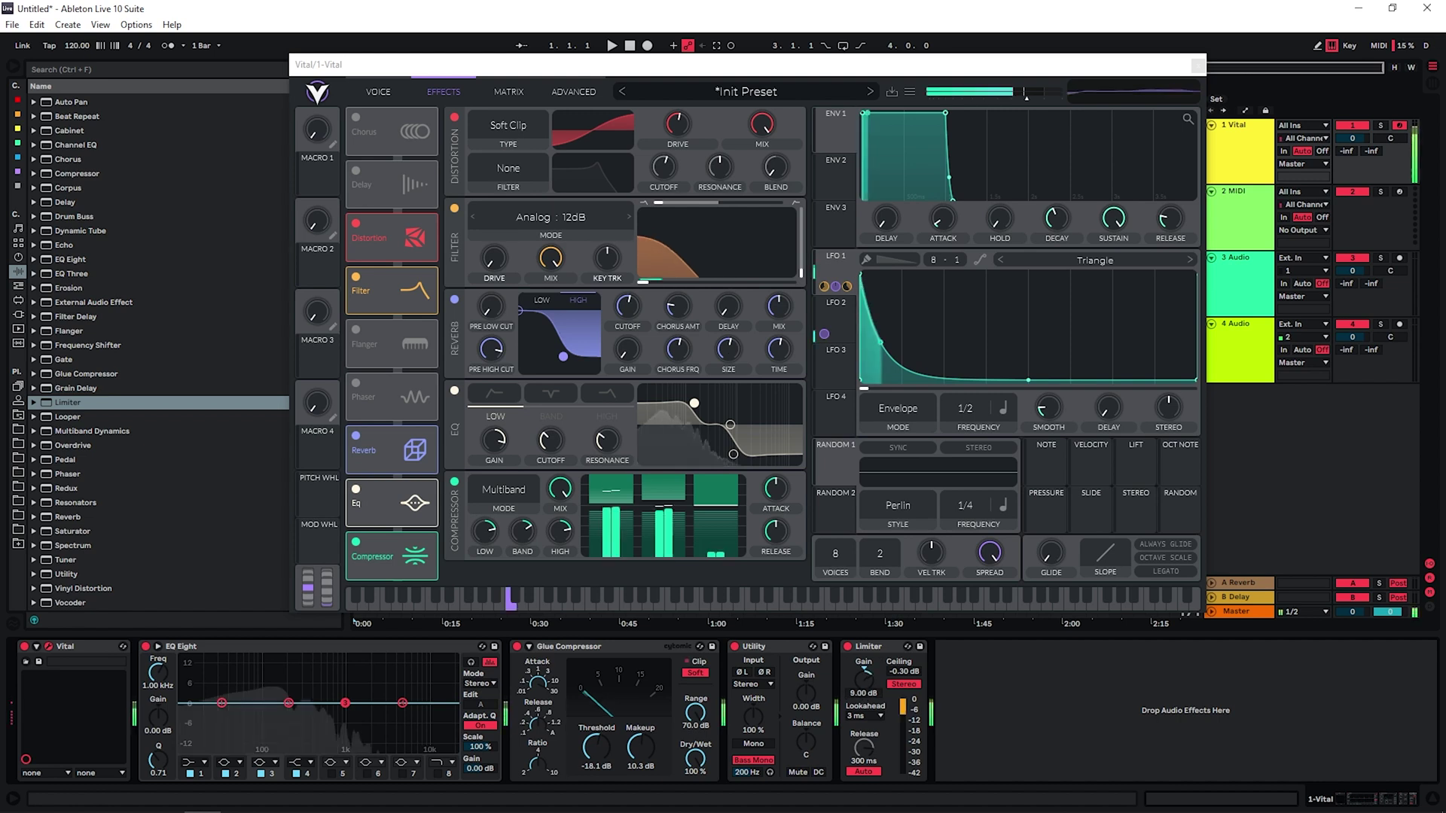
Enable EQ Eight's band 8 high cut at about 323 Hz and dip band 2 by 10.5 dB around 150 Hz with Q 1.05.
{"action": "left_click", "coordinate": [438, 774]}
{"action": "left_click_drag", "start_coordinate": [436, 702], "coordinate": [298, 709]}
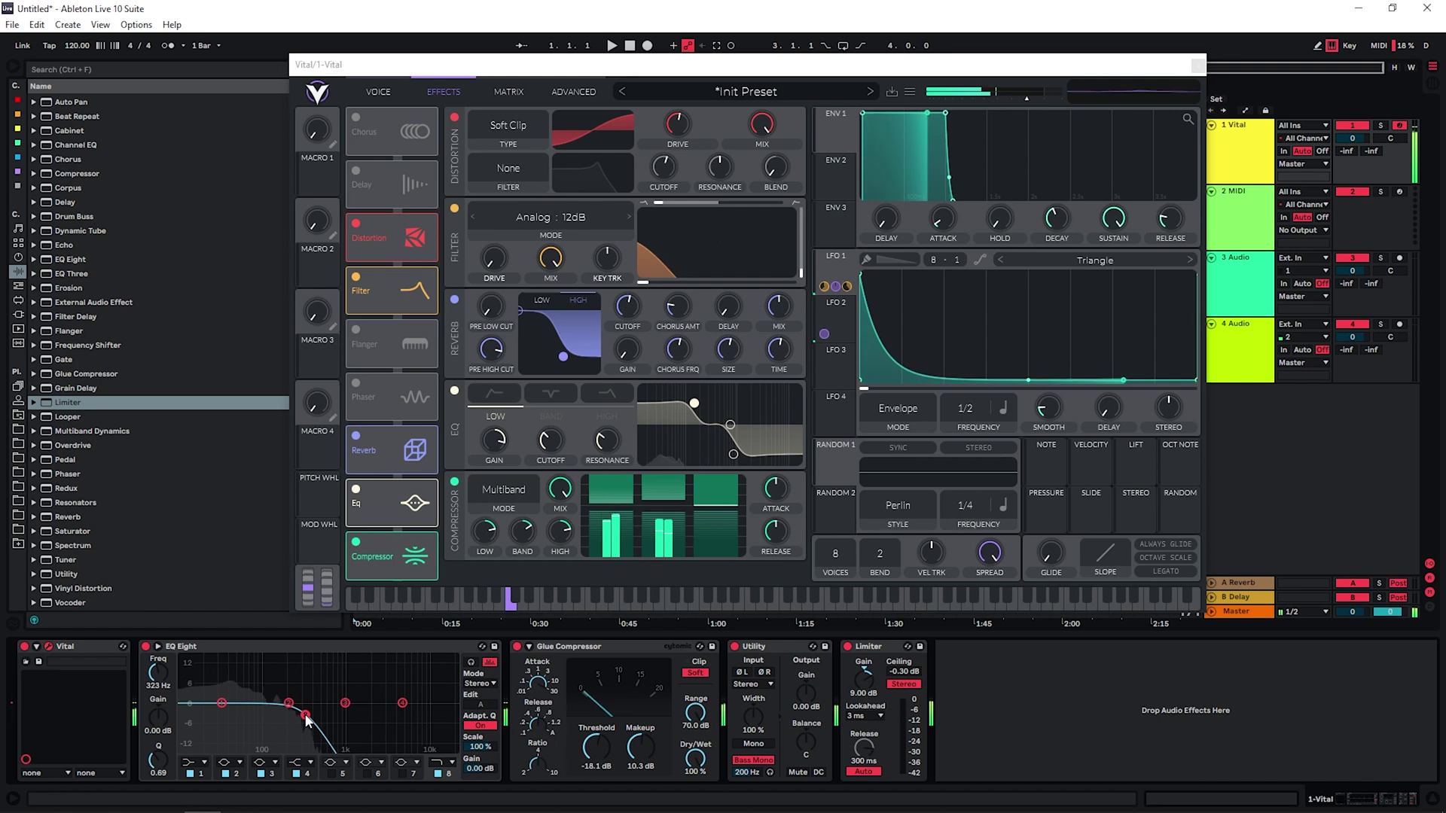
{"action": "left_click_drag", "start_coordinate": [288, 703], "coordinate": [278, 736]}
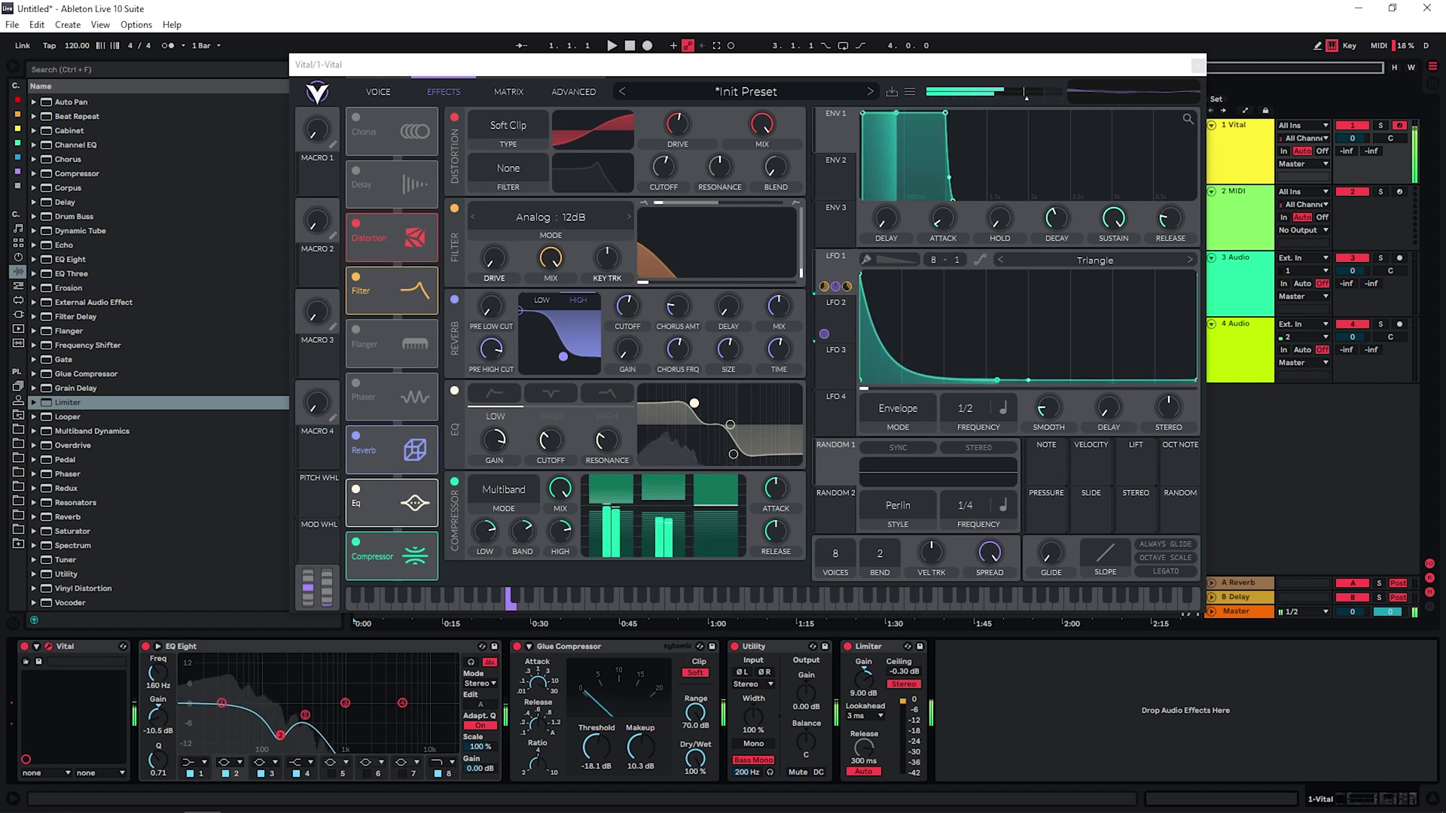
{"action": "left_click_drag", "start_coordinate": [157, 759], "coordinate": [157, 750]}
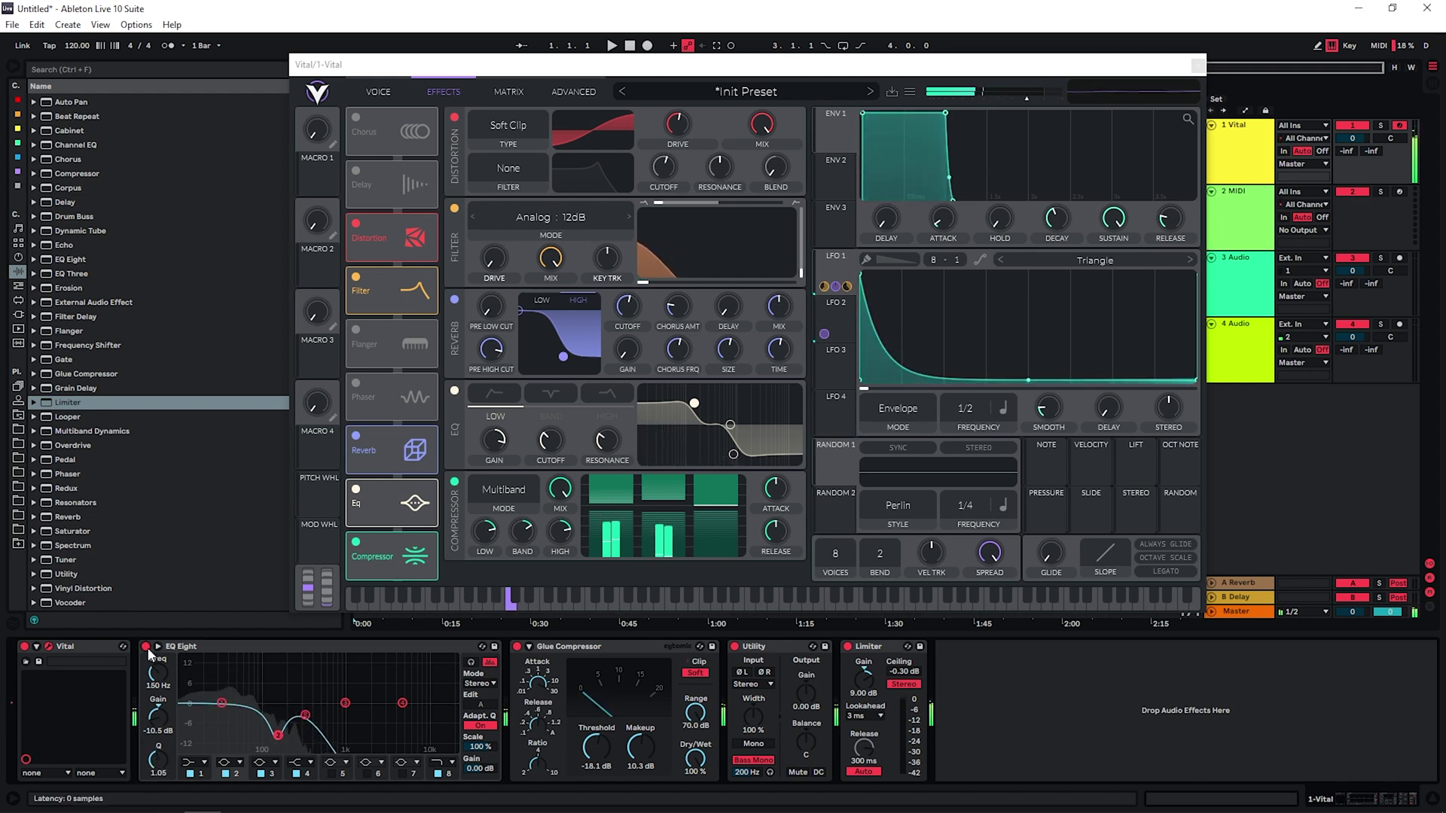
Compare the sound with EQ Eight bypassed and active, and audition it in different octaves.
{"action": "left_click", "coordinate": [146, 647]}
{"action": "left_click", "coordinate": [146, 647]}
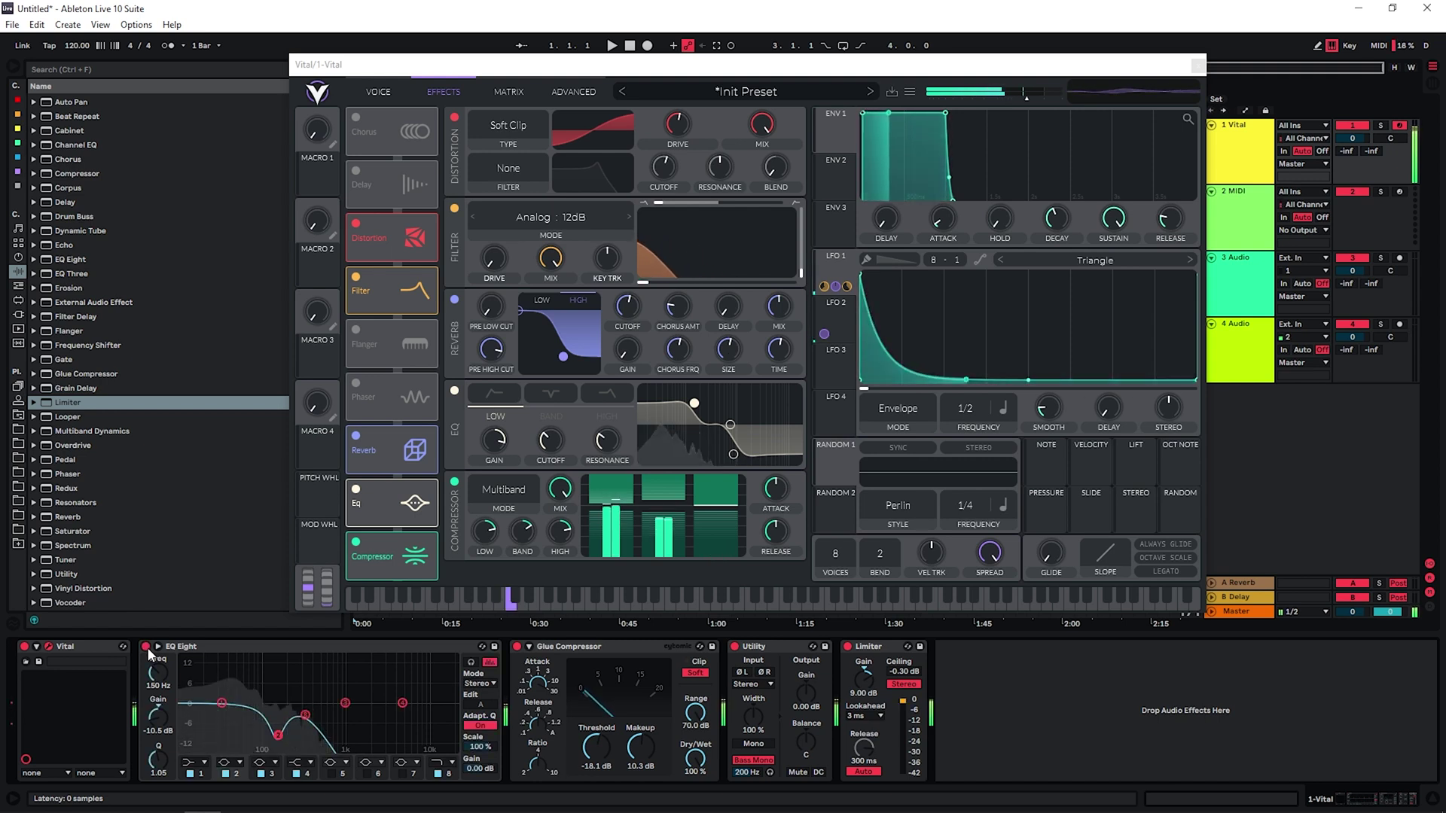
{"action": "key", "text": "a"}
{"action": "key", "text": "z"}
{"action": "key", "text": "a"}
{"action": "key", "text": "x"}
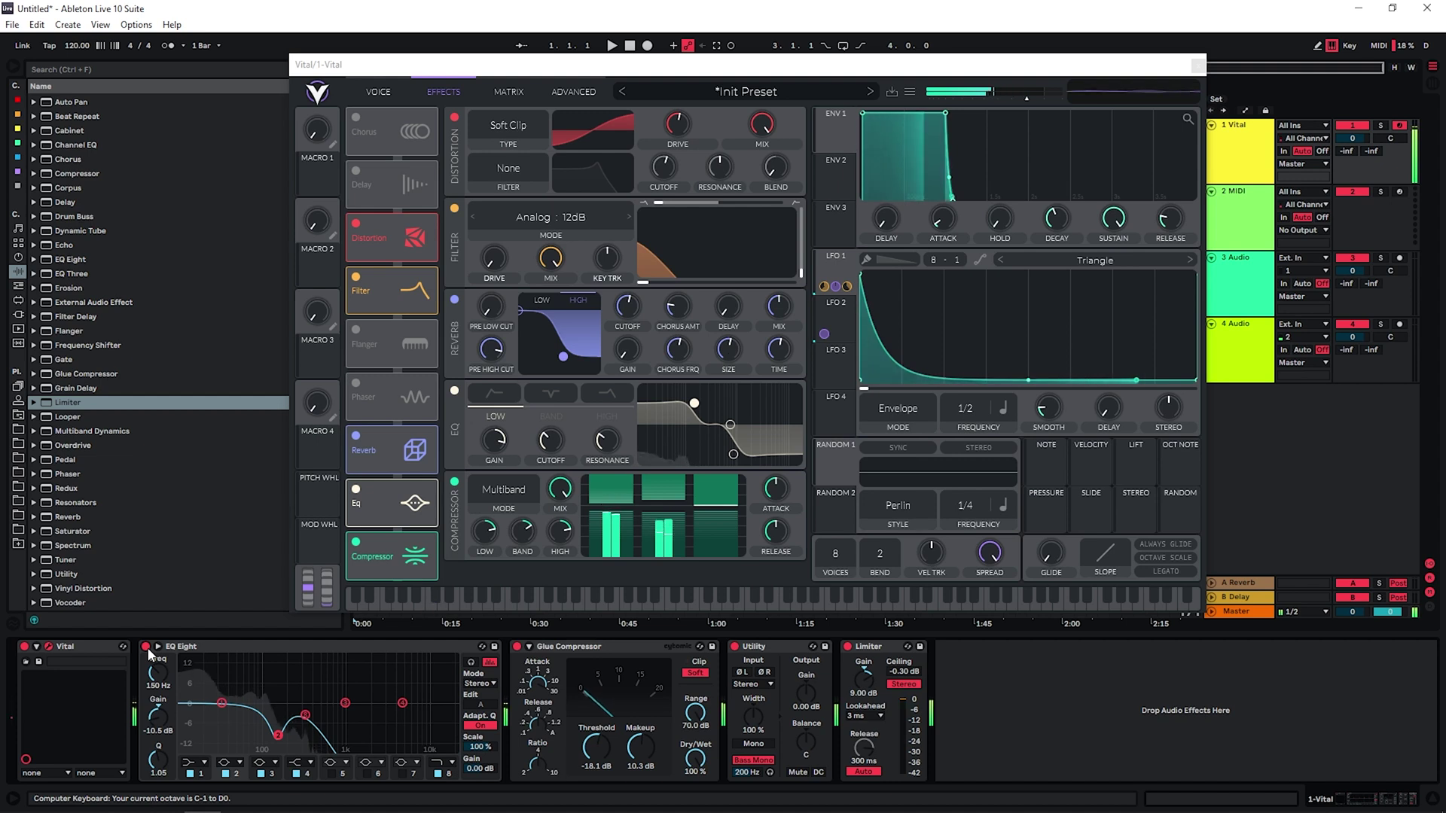
{"action": "key", "text": "a"}
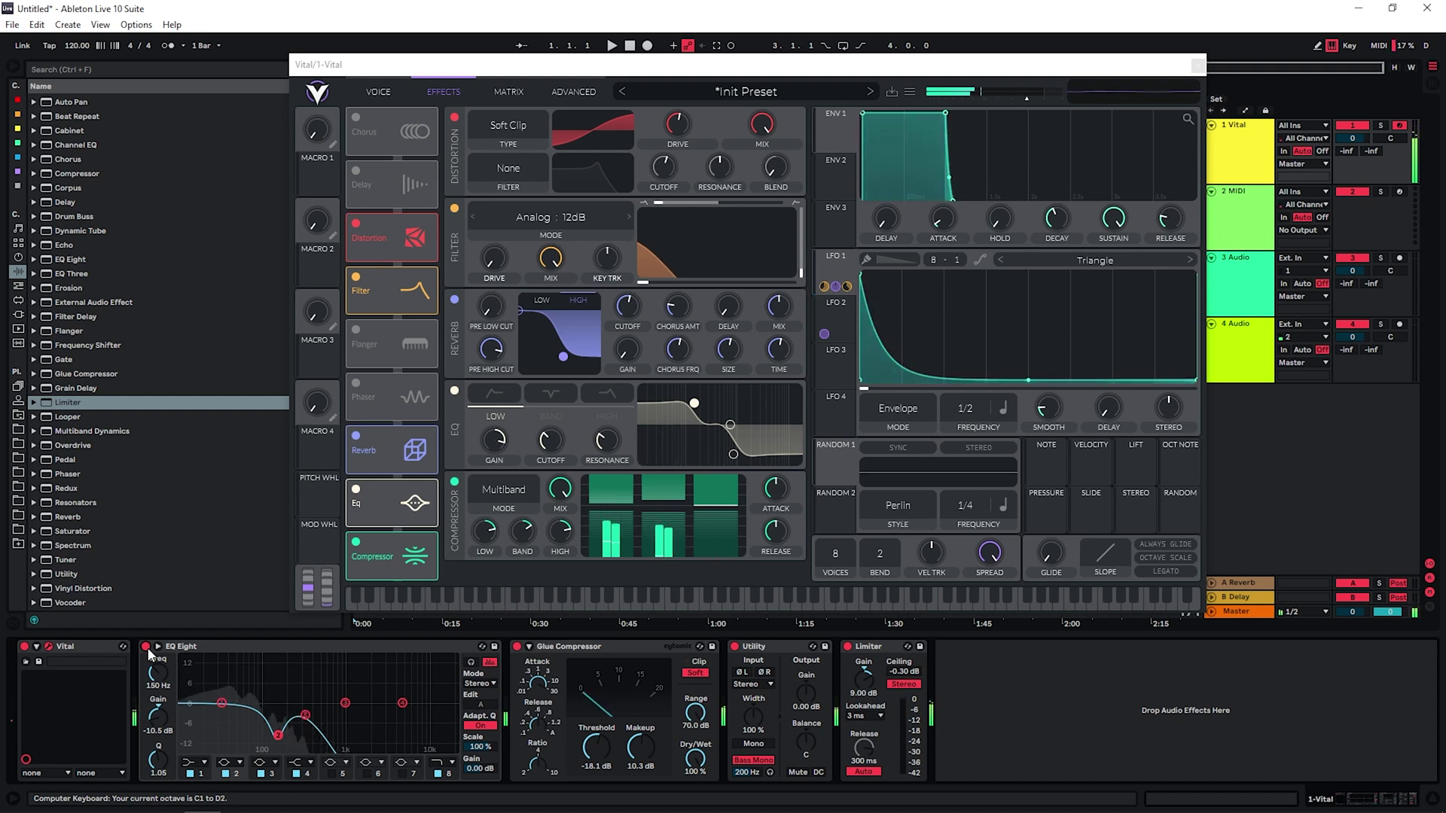
{"action": "key", "text": "k"}
{"action": "key", "text": "a"}
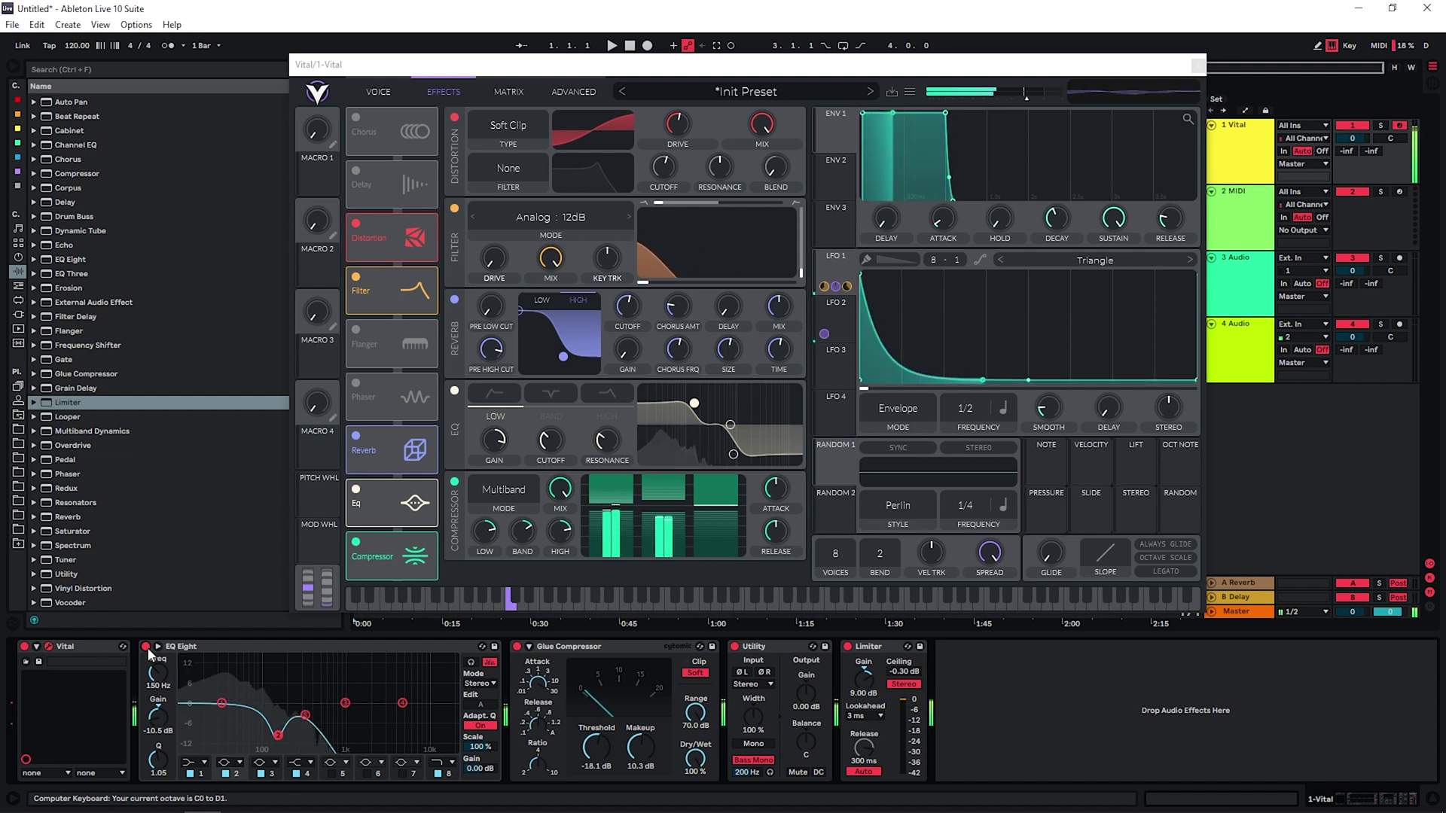
Lower EQ Eight's high-cut frequency to about 246 Hz.
{"action": "mouse_move", "coordinate": [305, 715]}
{"action": "left_mouse_down"}
{"action": "mouse_move", "coordinate": [272, 712]}
{"action": "mouse_move", "coordinate": [295, 710]}
{"action": "left_mouse_up"}
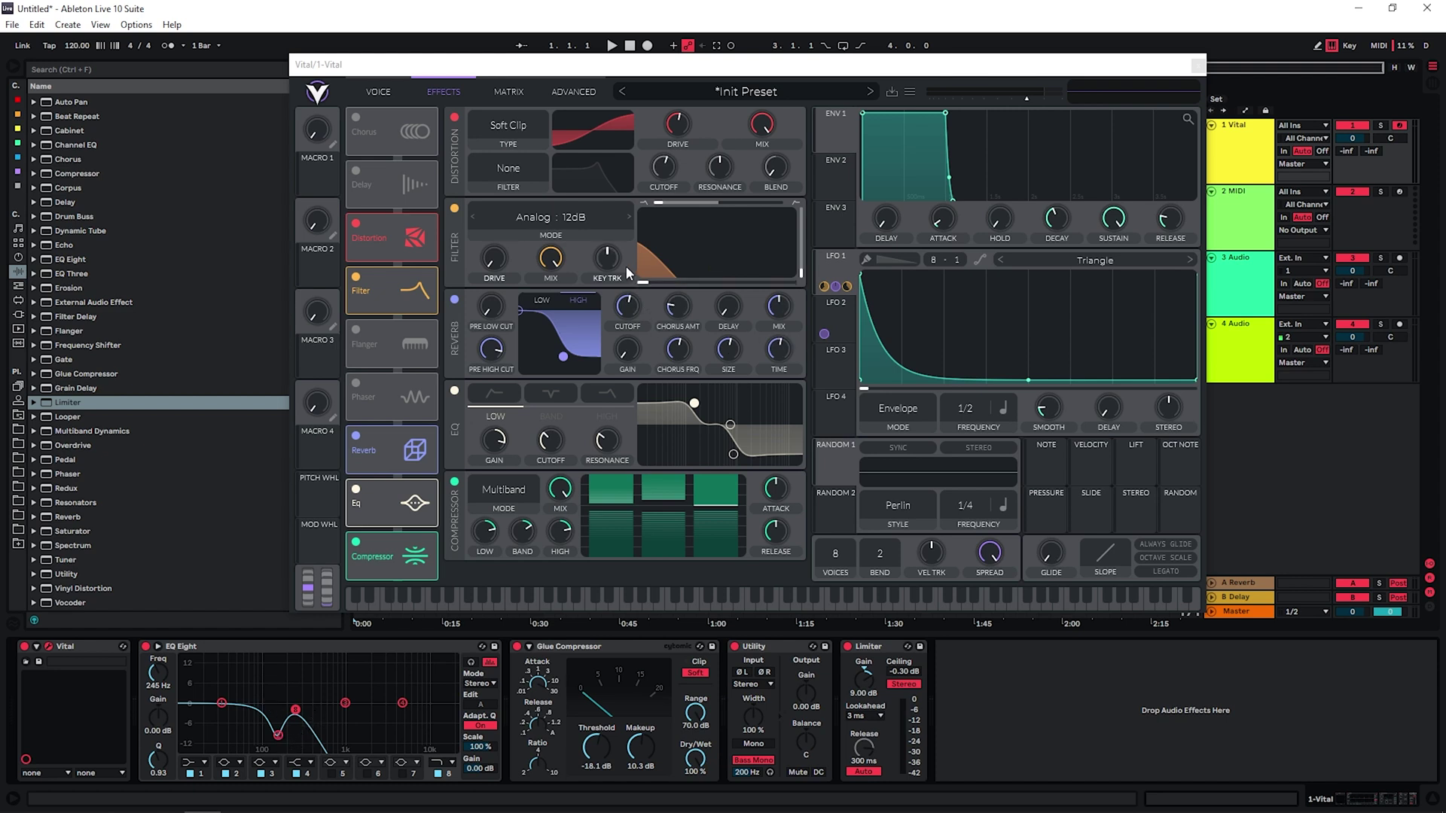
Lower oscillator 1's Smear amount slightly, set its unison to 16 voices with 31% detune and audition the sound.
{"action": "mouse_move", "coordinate": [661, 235]}
{"action": "left_click", "coordinate": [379, 92]}
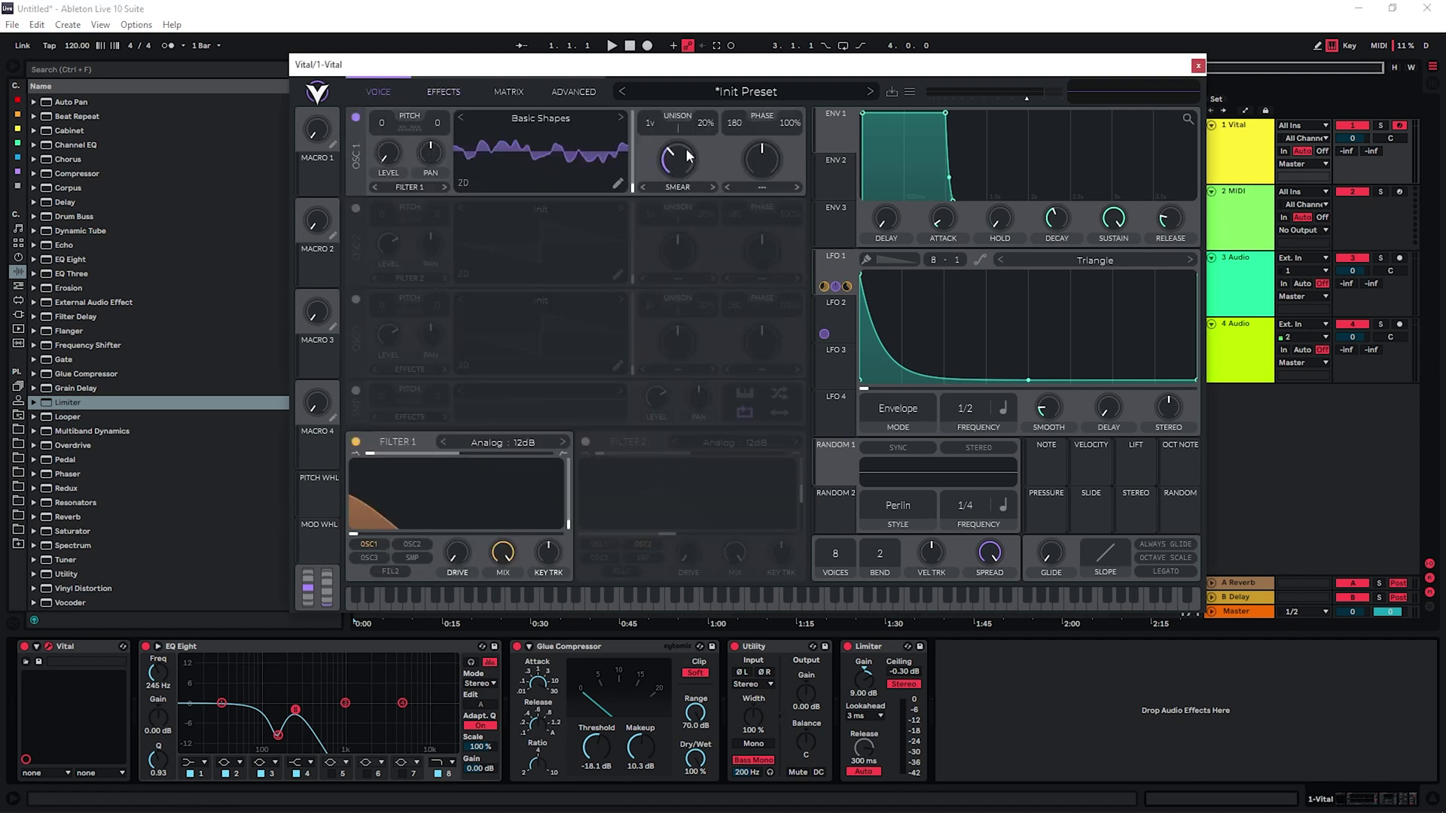
{"action": "left_click_drag", "start_coordinate": [680, 156], "coordinate": [675, 163]}
{"action": "left_click_drag", "start_coordinate": [652, 128], "coordinate": [653, 11]}
{"action": "left_click_drag", "start_coordinate": [644, 78], "coordinate": [641, 43]}
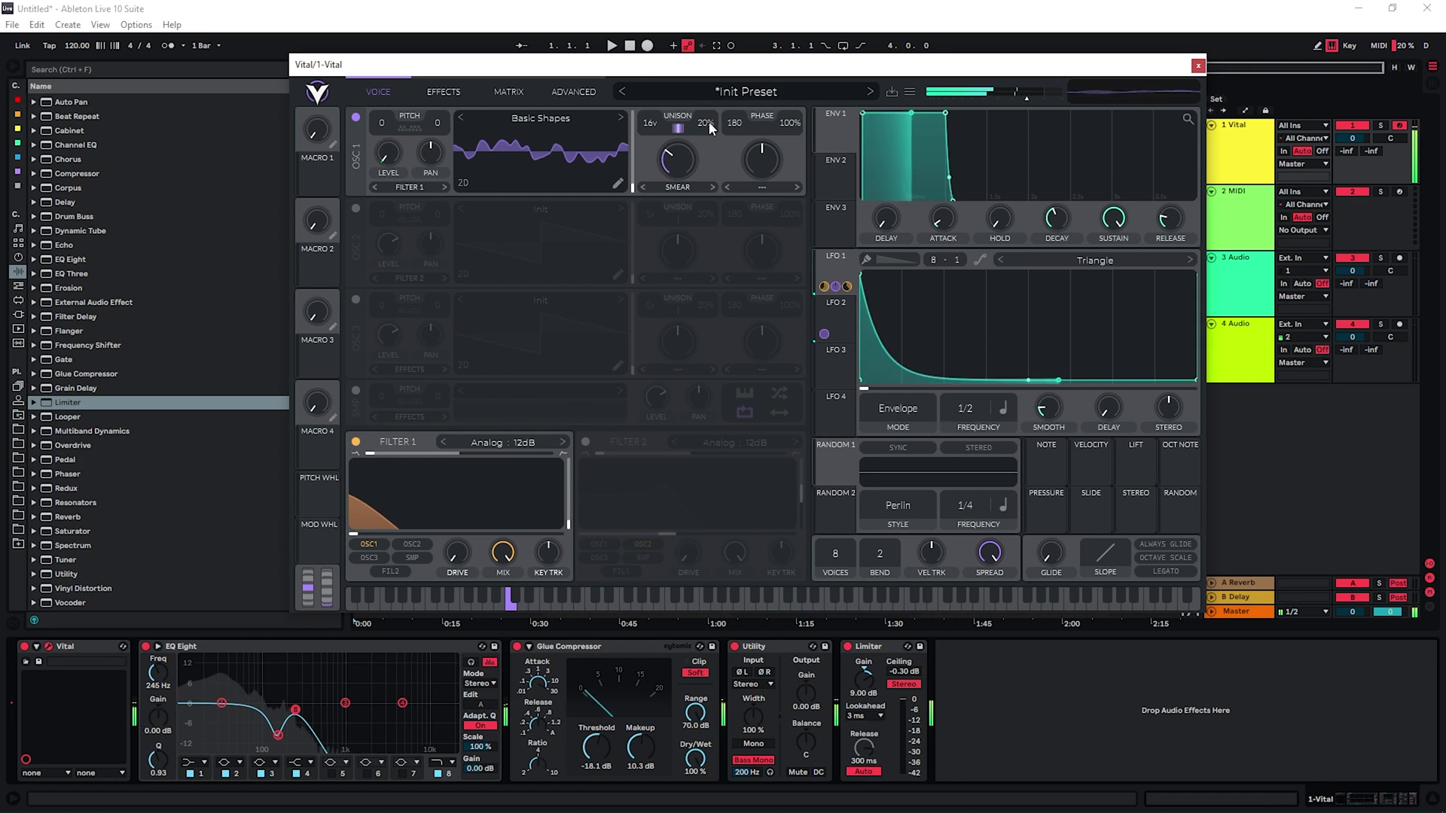
{"action": "left_click_drag", "start_coordinate": [708, 121], "coordinate": [707, 109]}
{"action": "scroll", "coordinate": [708, 117], "scroll_direction": "up", "scroll_amount": 1}
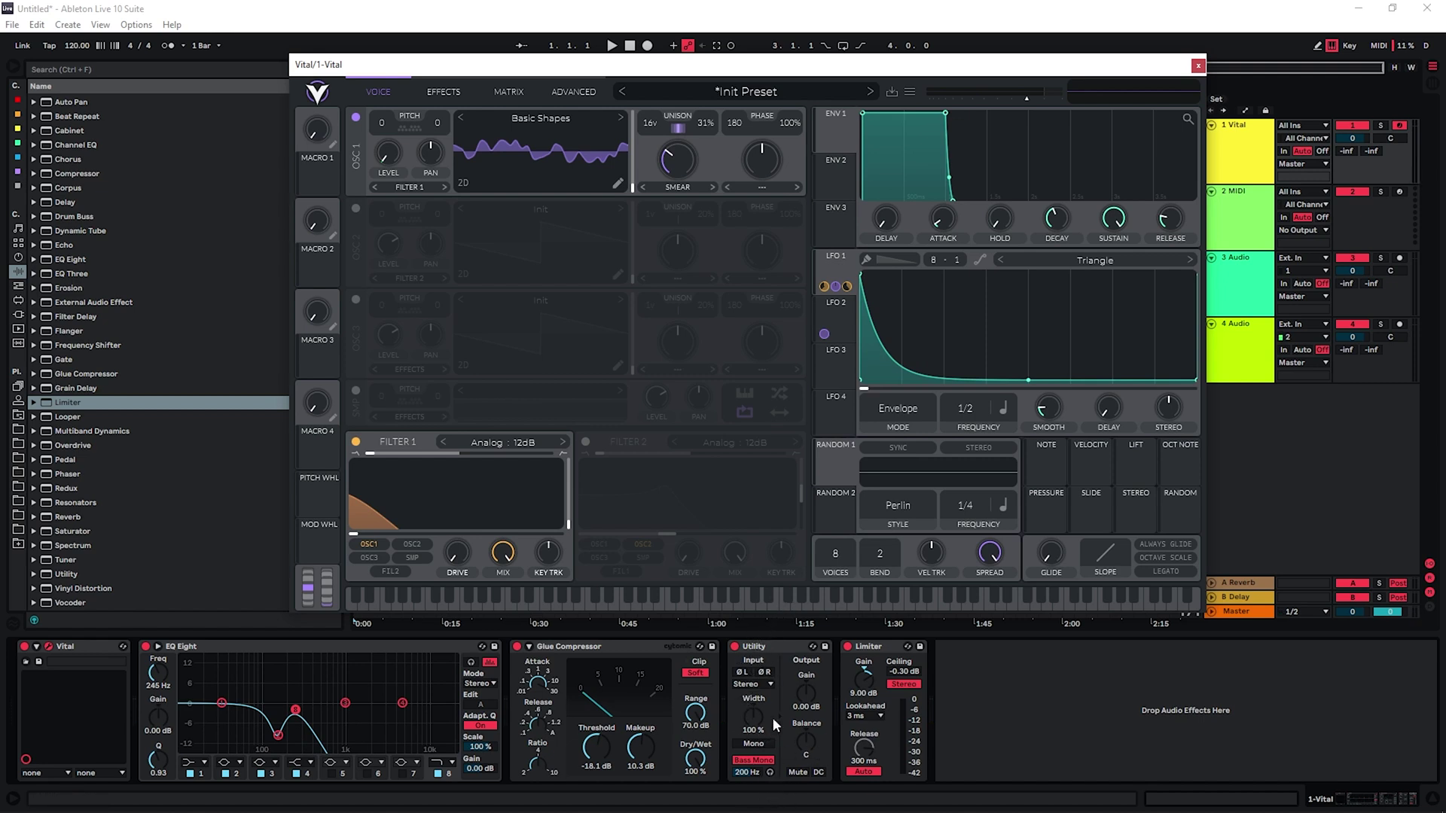
{"action": "key", "text": "a"}
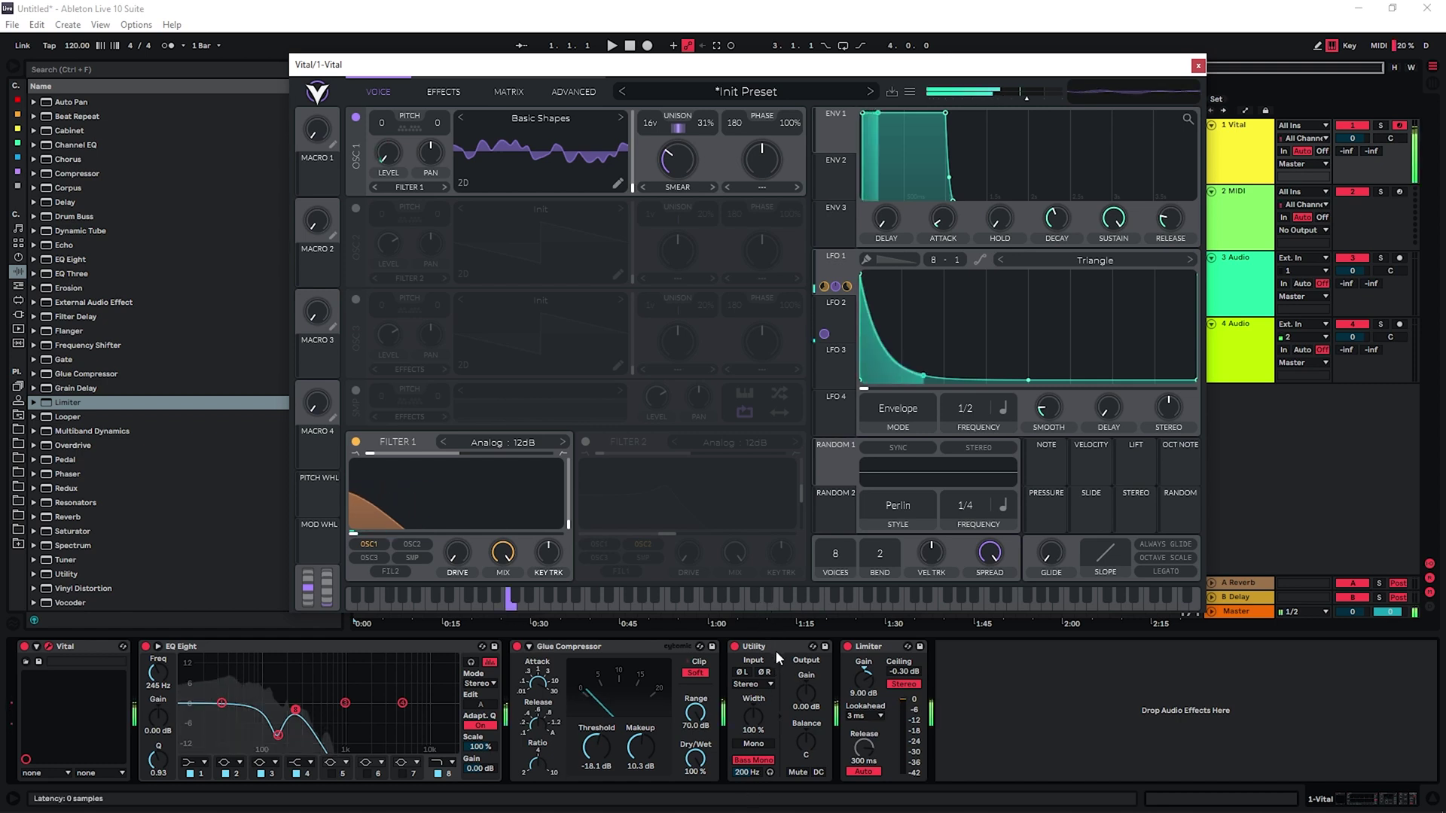